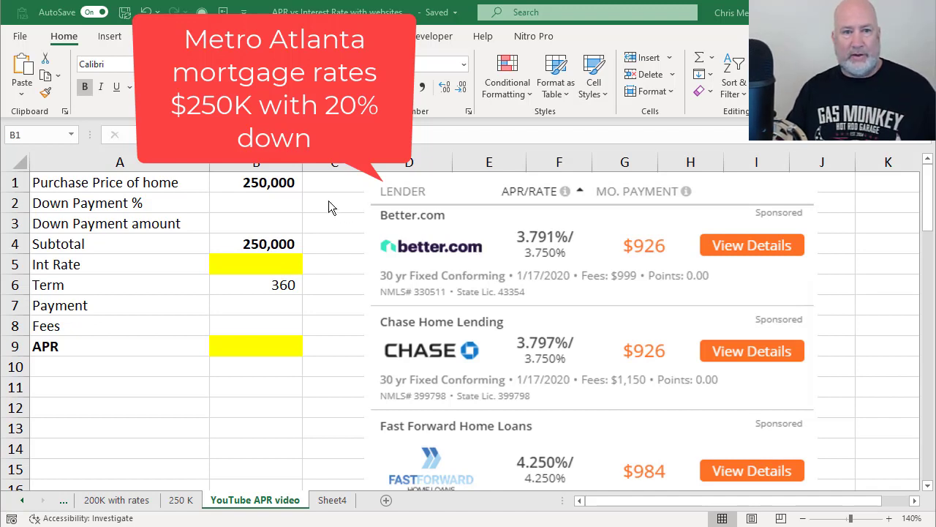
Step: Enter a 20% down payment percentage in B2
{"action": "left_click", "coordinate": [270, 208]}
{"action": "type", "text": "20"}
{"action": "key", "text": "Return"}
{"action": "key", "text": "Up"}
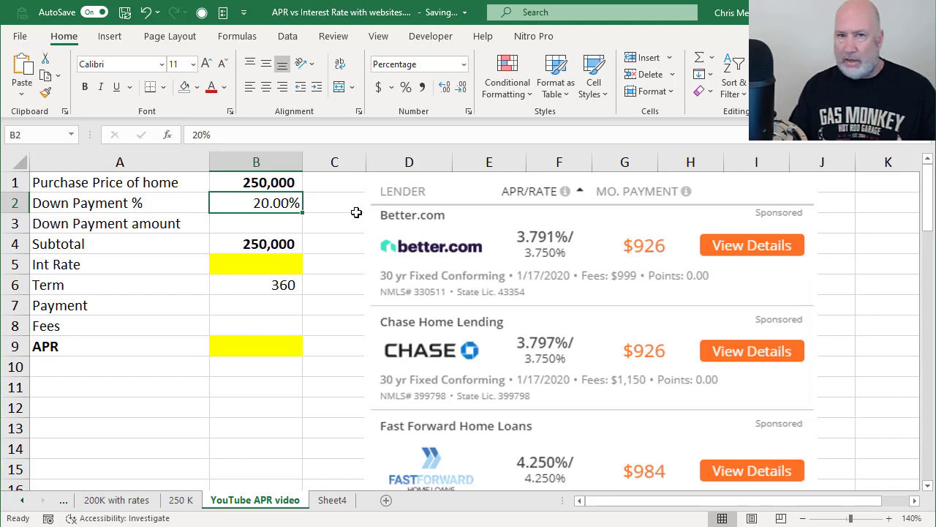
Step: Compute the down payment amount in B3 with =B1*B2, and check the subtotal formula =B1-B3
{"action": "key", "text": "Down"}
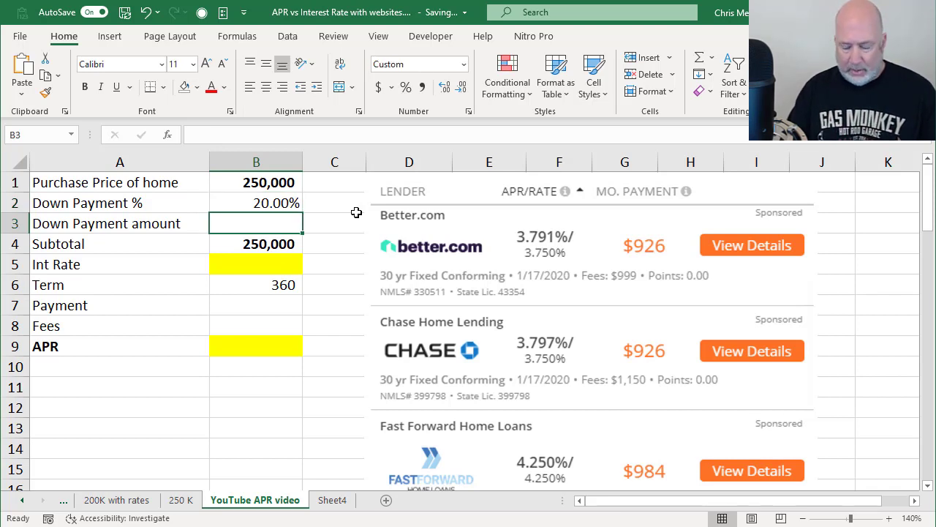
{"action": "type", "text": "="}
{"action": "key", "text": "Up"}
{"action": "key", "text": "Up"}
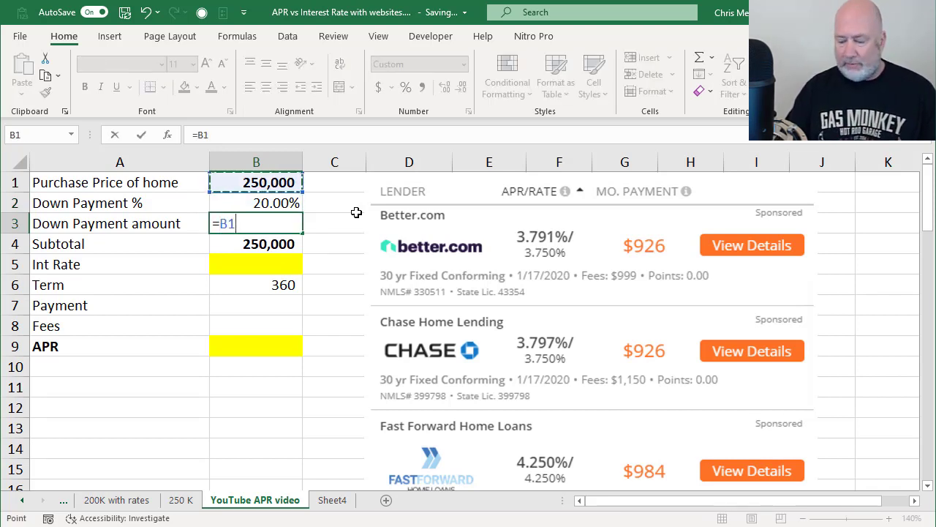
{"action": "type", "text": "*"}
{"action": "key", "text": "Up"}
{"action": "key", "text": "Return"}
{"action": "key", "text": "Up"}
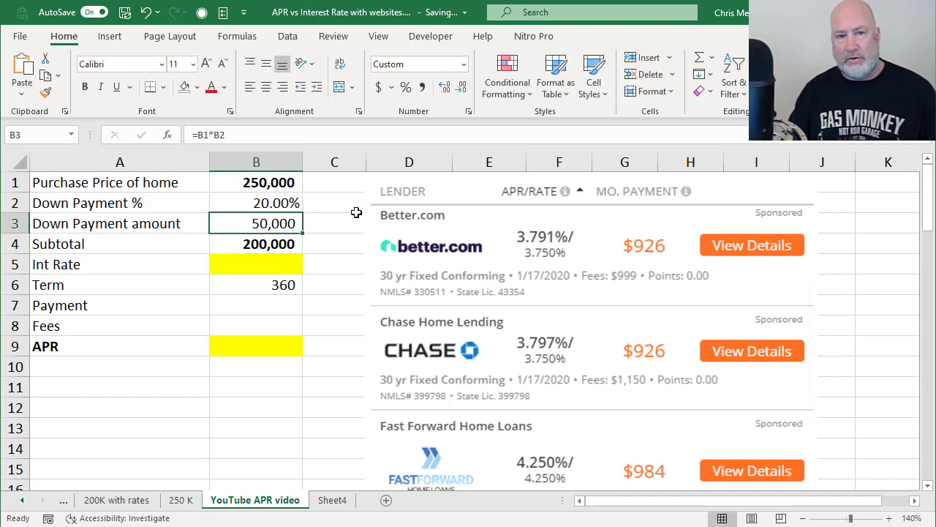
{"action": "key", "text": "Down"}
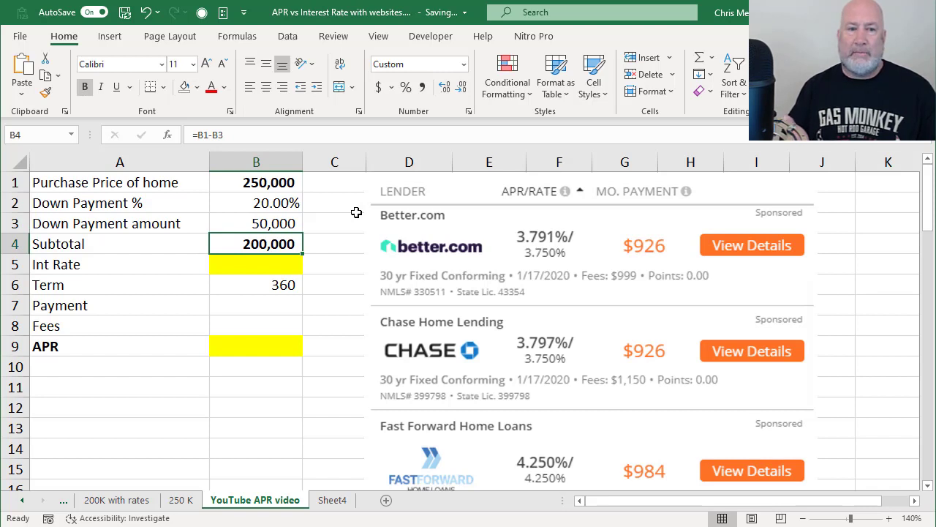
Step: Enter a 3.75% interest rate in B5
{"action": "key", "text": "Down"}
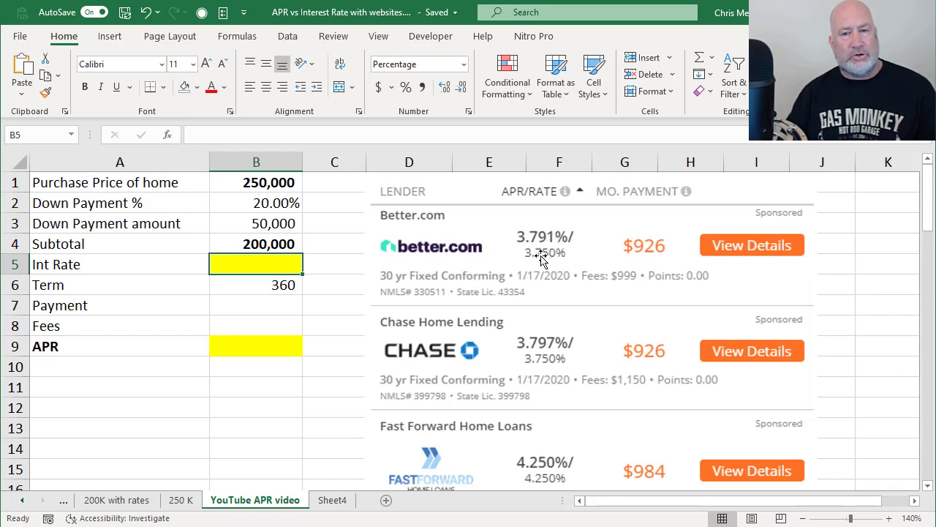
{"action": "type", "text": "3"}
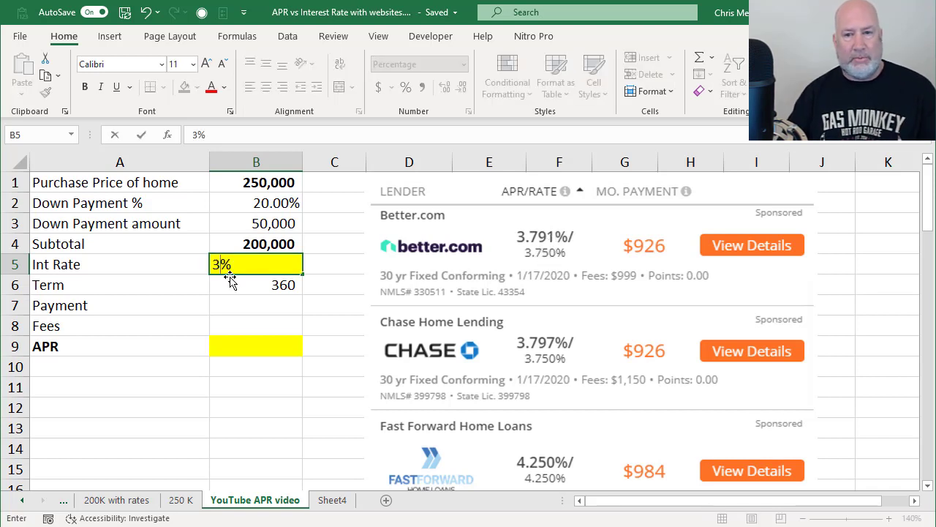
{"action": "type", "text": ".75"}
{"action": "key", "text": "ctrl+Return"}
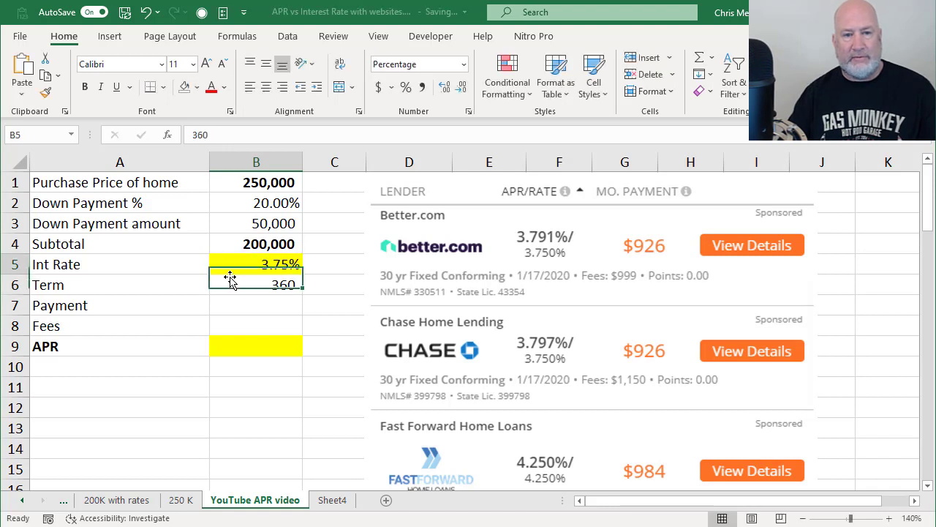
{"action": "left_click", "coordinate": [230, 279]}
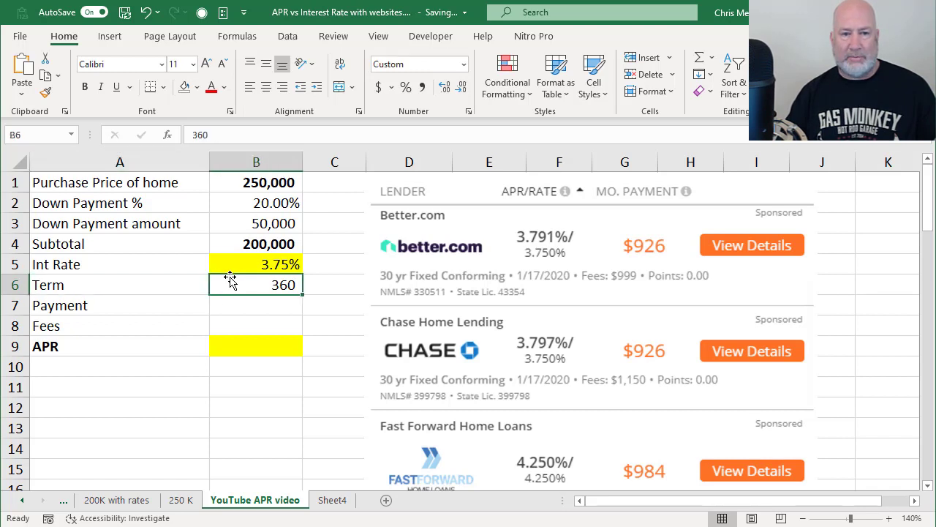
Step: Start the payment formula in B7 as =PMT(B5/12,B6,B4, leaving it uncommitted
{"action": "key", "text": "Down"}
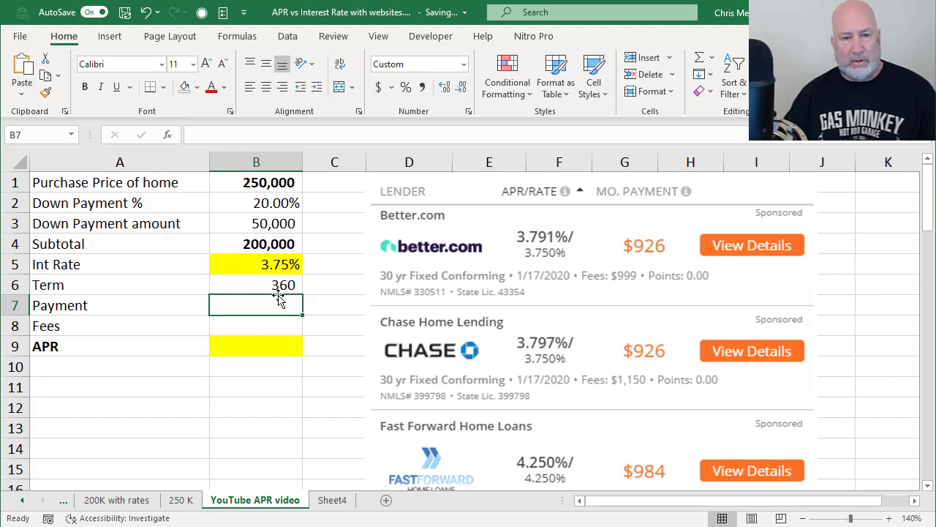
{"action": "type", "text": "=PMT"}
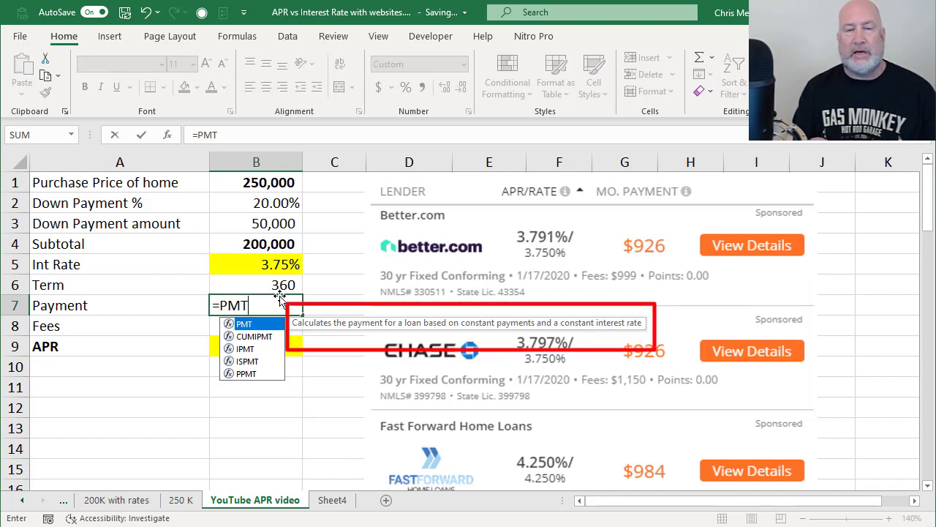
{"action": "type", "text": "("}
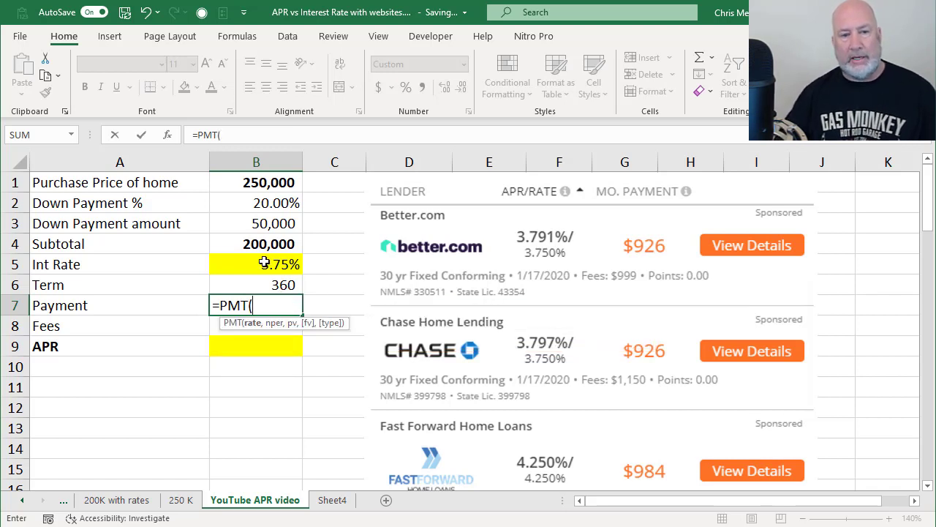
{"action": "left_click", "coordinate": [261, 265]}
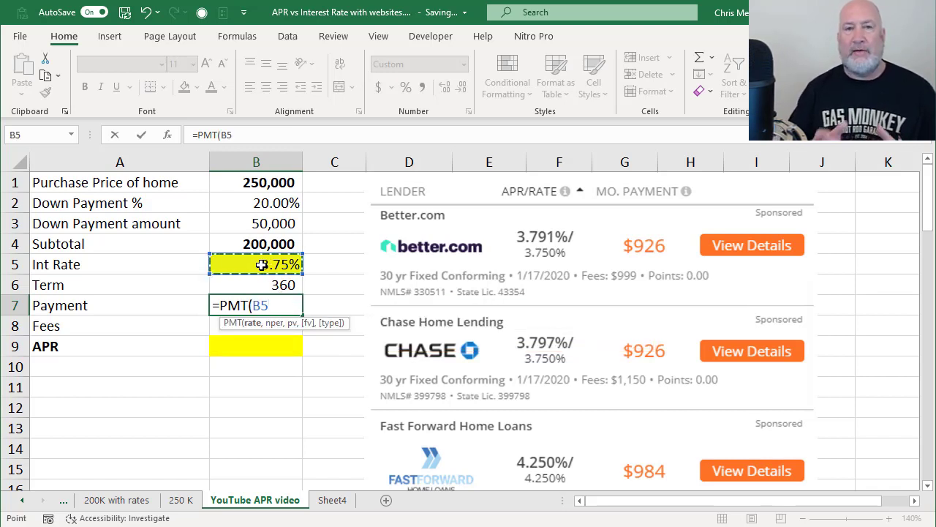
{"action": "type", "text": "/12"}
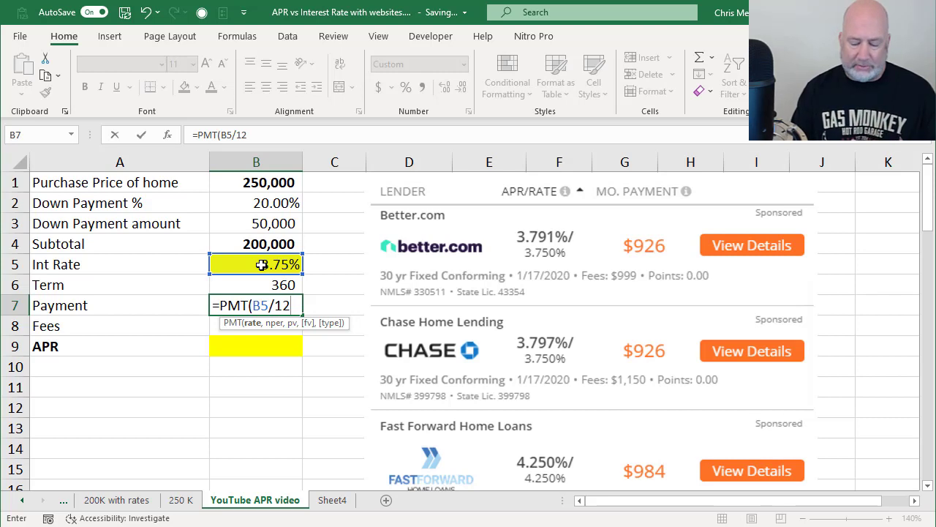
{"action": "type", "text": ","}
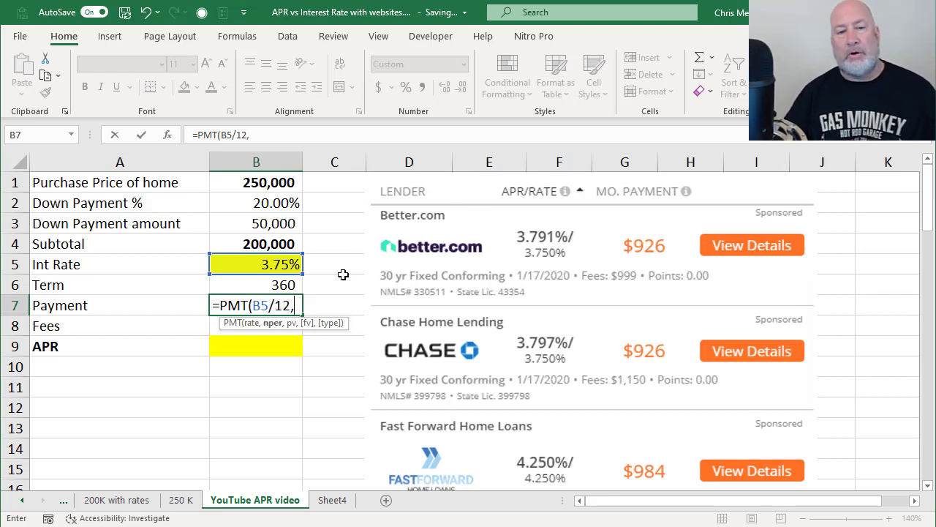
{"action": "left_click", "coordinate": [273, 284]}
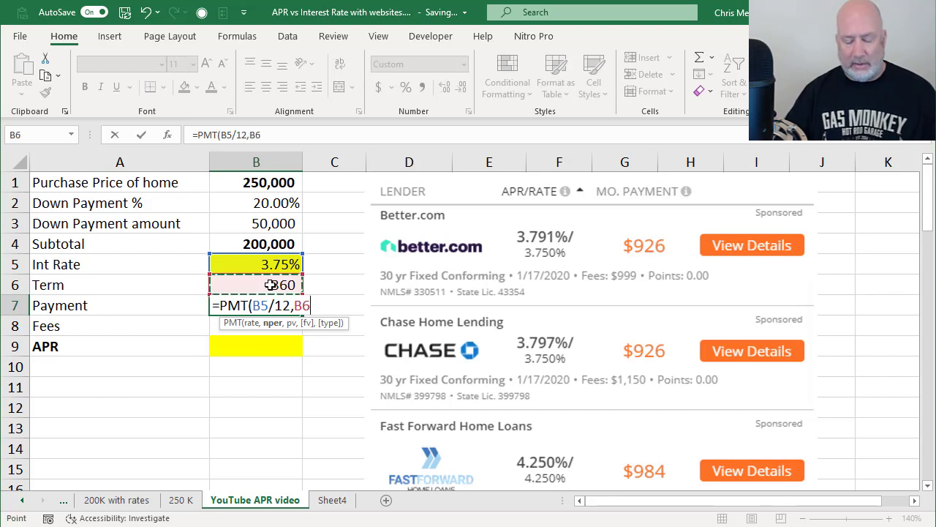
{"action": "type", "text": ","}
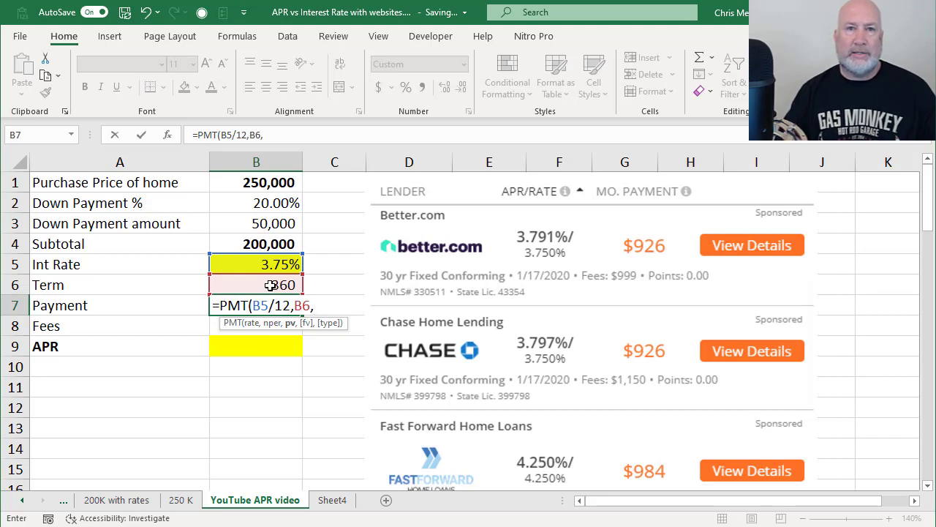
{"action": "type", "text": "-"}
{"action": "key", "text": "BackSpace"}
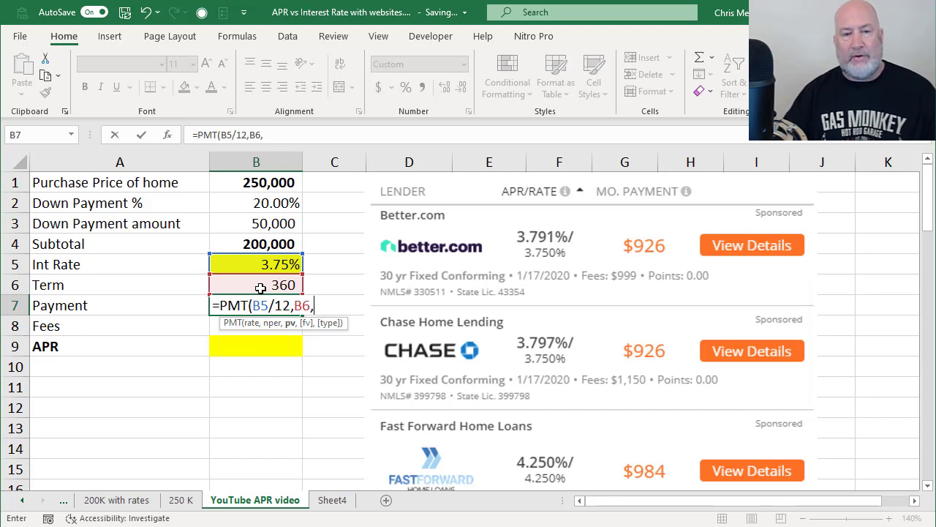
{"action": "left_click", "coordinate": [269, 247]}
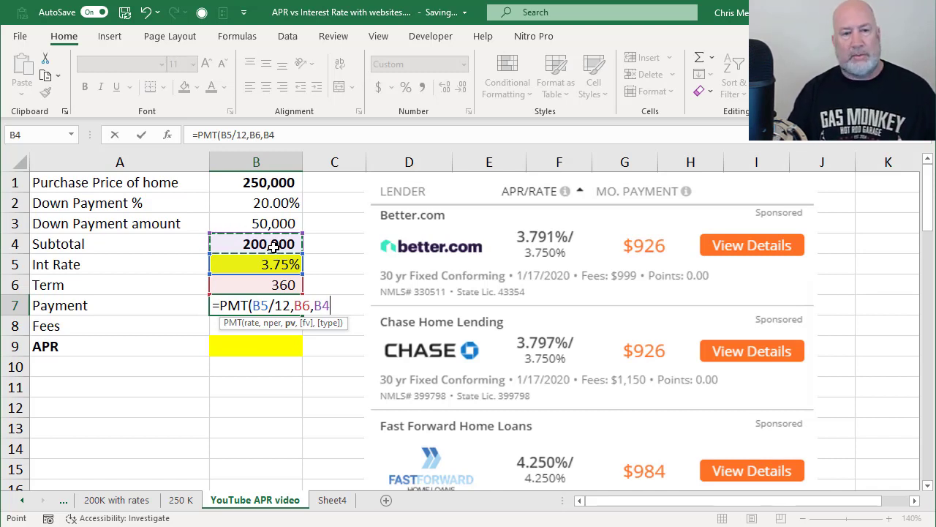
Step: Commit =PMT(B5/12,B6,-B4) in B7 so the payment shows a positive 926
{"action": "key", "text": "ctrl+Return"}
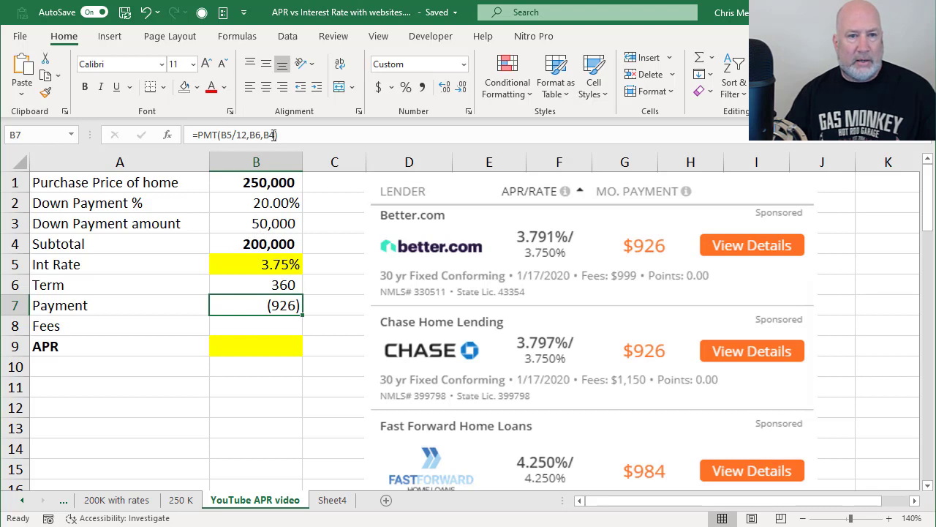
{"action": "double_click", "coordinate": [271, 305]}
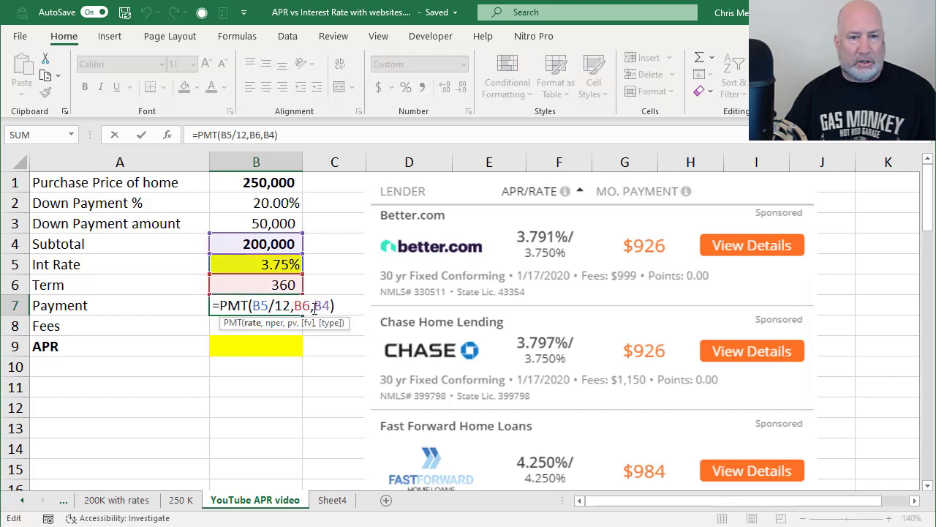
{"action": "type", "text": "-"}
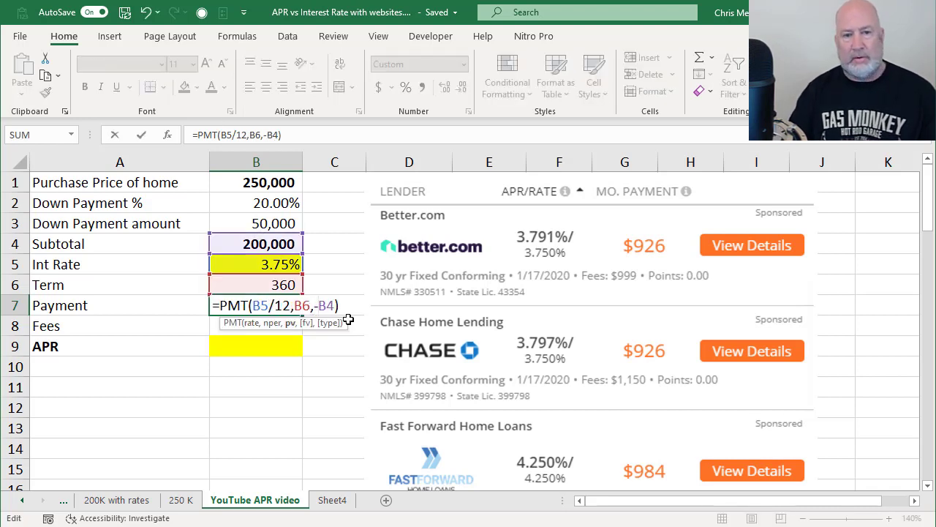
{"action": "key", "text": "Return"}
{"action": "key", "text": "Up"}
{"action": "key", "text": "F2"}
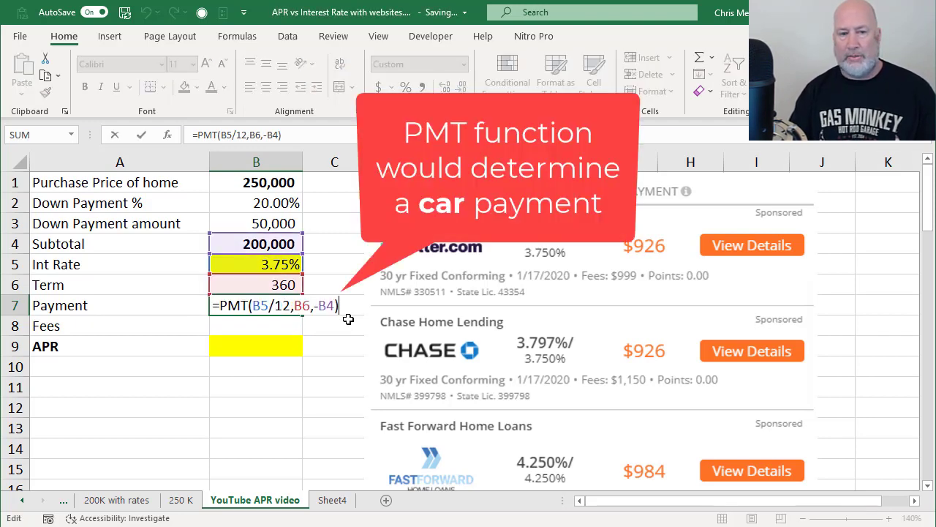
{"action": "key", "text": "ctrl+Return"}
Step: Display B7's formula in C7 with =FORMULATEXT(B7), reduced by two font sizes
{"action": "key", "text": "Right"}
{"action": "left_click_drag", "start_coordinate": [448, 305], "coordinate": [513, 301]}
{"action": "left_click", "coordinate": [338, 306]}
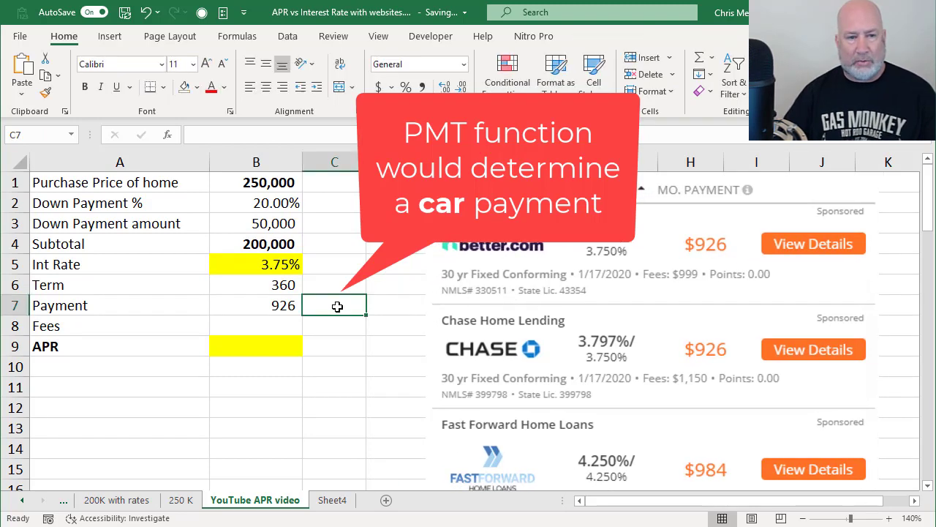
{"action": "type", "text": "=form"}
{"action": "key", "text": "Tab"}
{"action": "key", "text": "Left"}
{"action": "key", "text": "ctrl+Return"}
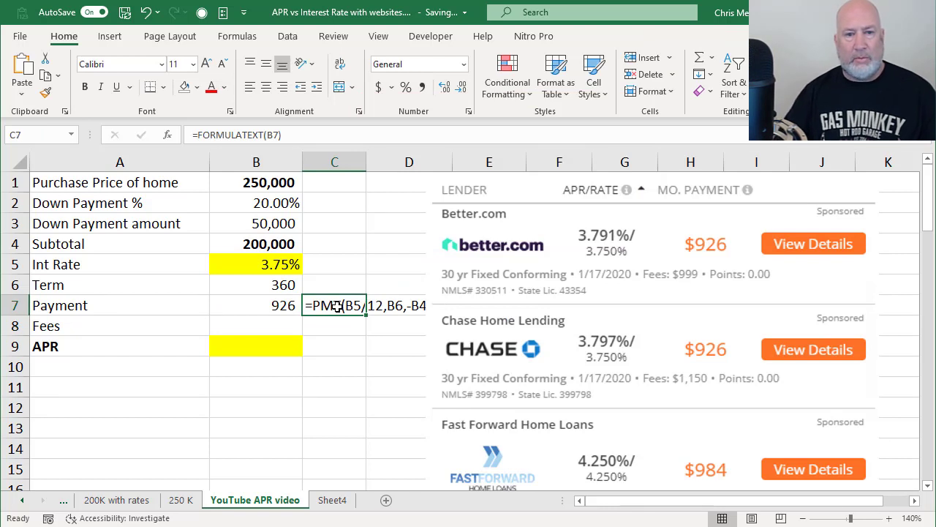
{"action": "left_click", "coordinate": [223, 64]}
{"action": "left_click", "coordinate": [223, 66]}
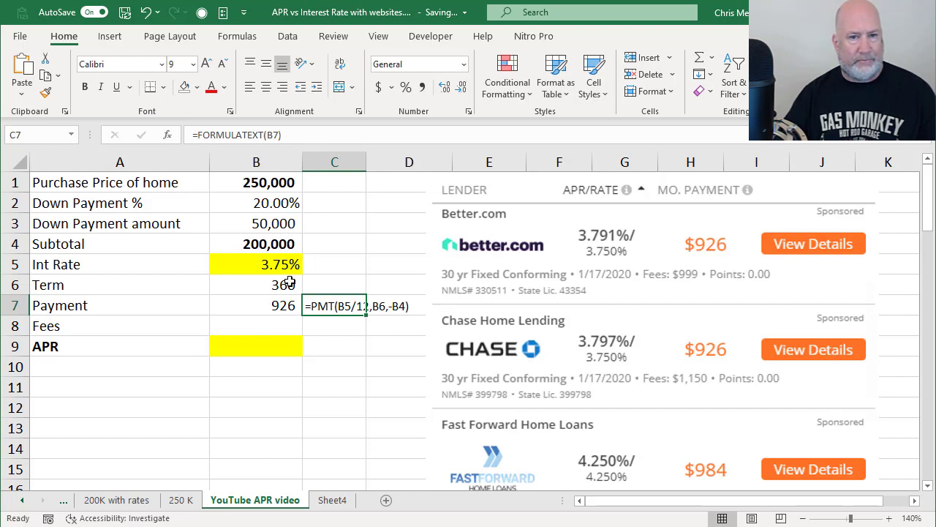
{"action": "left_click", "coordinate": [283, 322]}
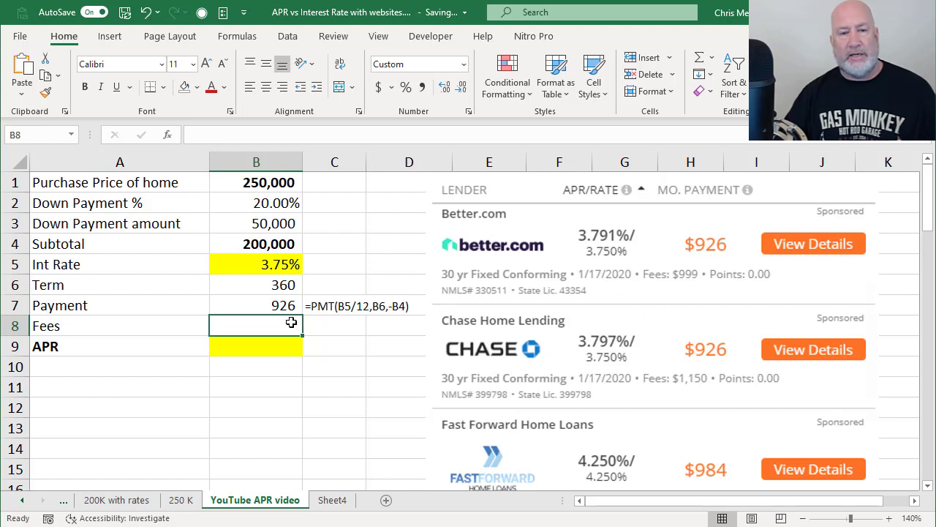
Step: Enter 999 as the fees in B8, then review the payment and term cells
{"action": "type", "text": "999"}
{"action": "key", "text": "Return"}
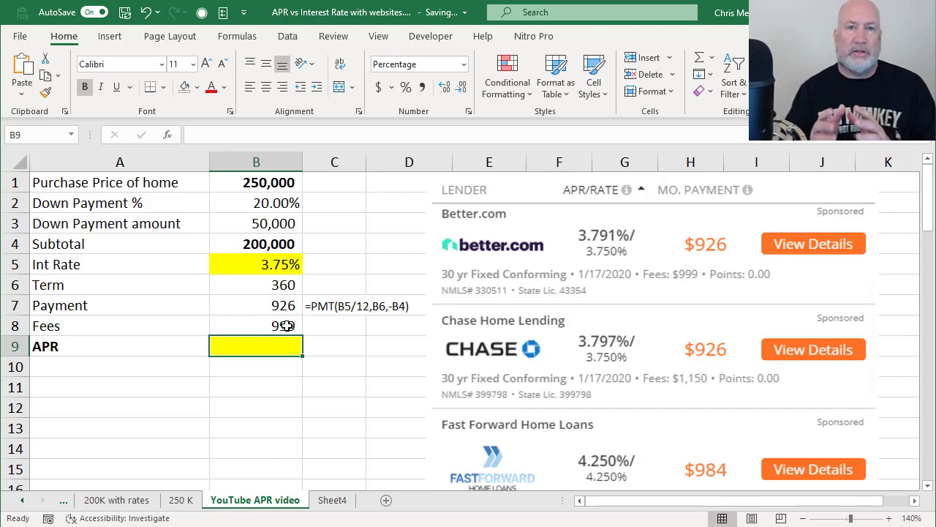
{"action": "key", "text": "Up"}
{"action": "key", "text": "Up"}
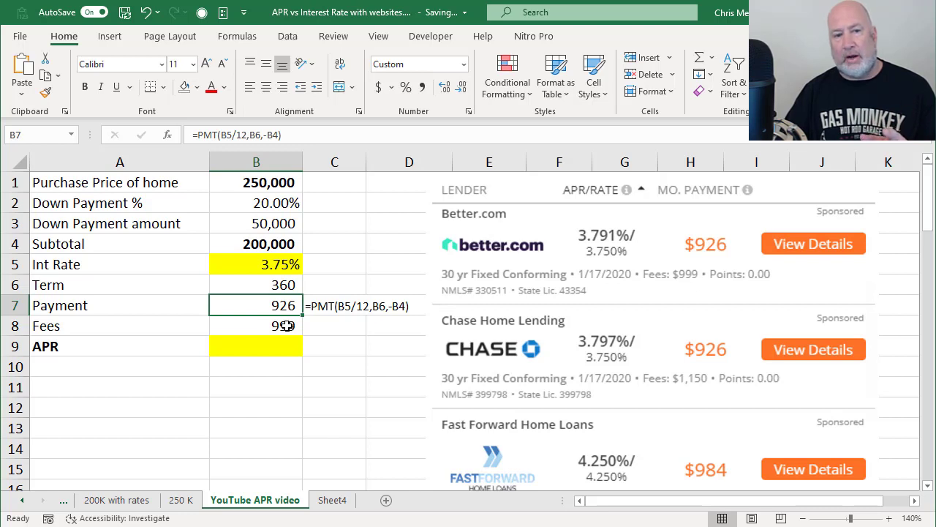
{"action": "key", "text": "Up"}
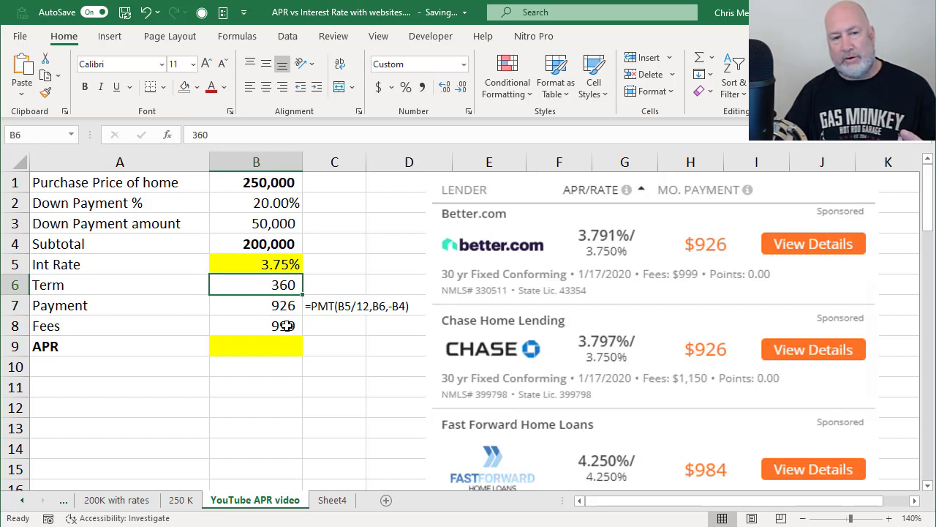
{"action": "key", "text": "Down"}
{"action": "key", "text": "Down"}
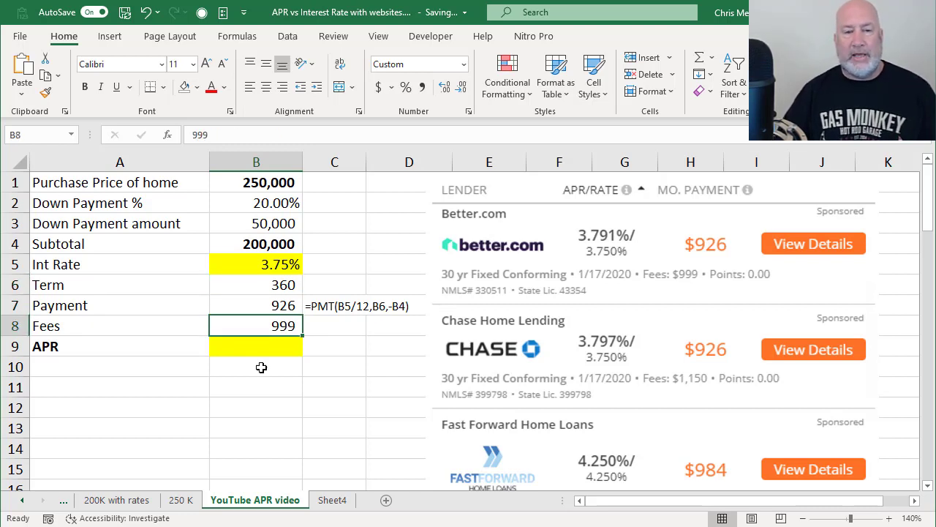
{"action": "left_click", "coordinate": [269, 347]}
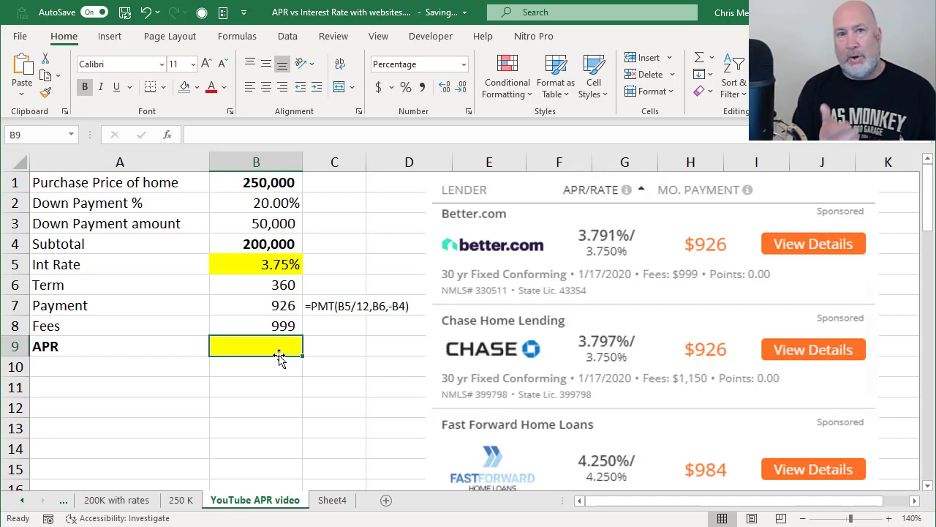
Step: Make the 926 payment in B7 bold, keeping its font colour black (Automatic)
{"action": "left_click", "coordinate": [277, 310]}
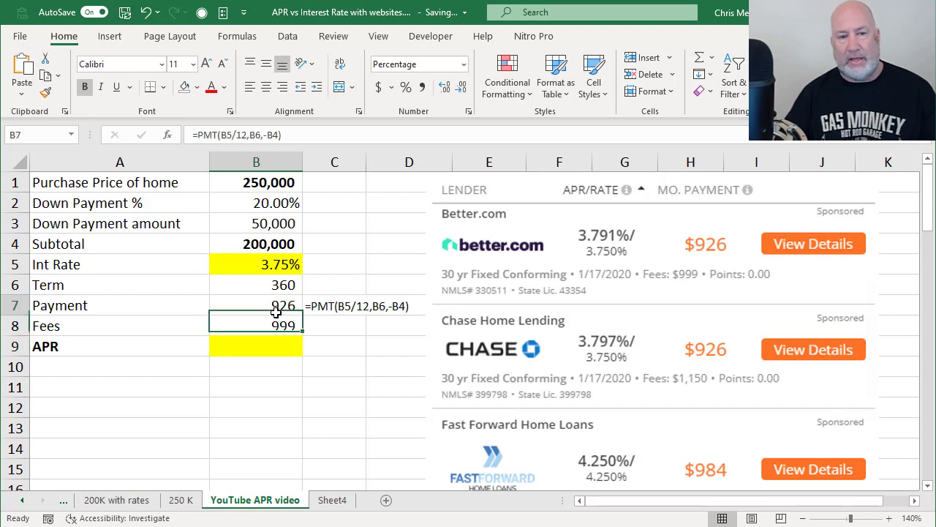
{"action": "left_click", "coordinate": [211, 87]}
{"action": "left_click", "coordinate": [224, 90]}
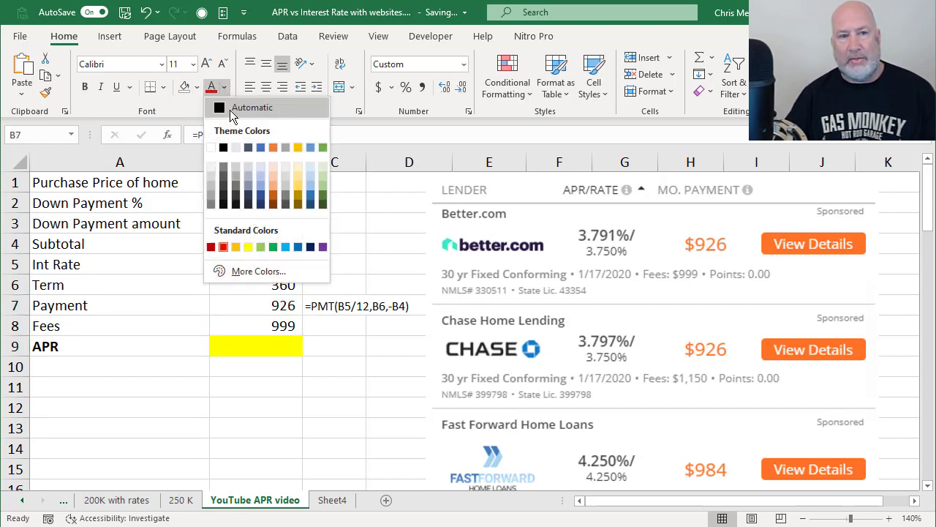
{"action": "left_click", "coordinate": [233, 103]}
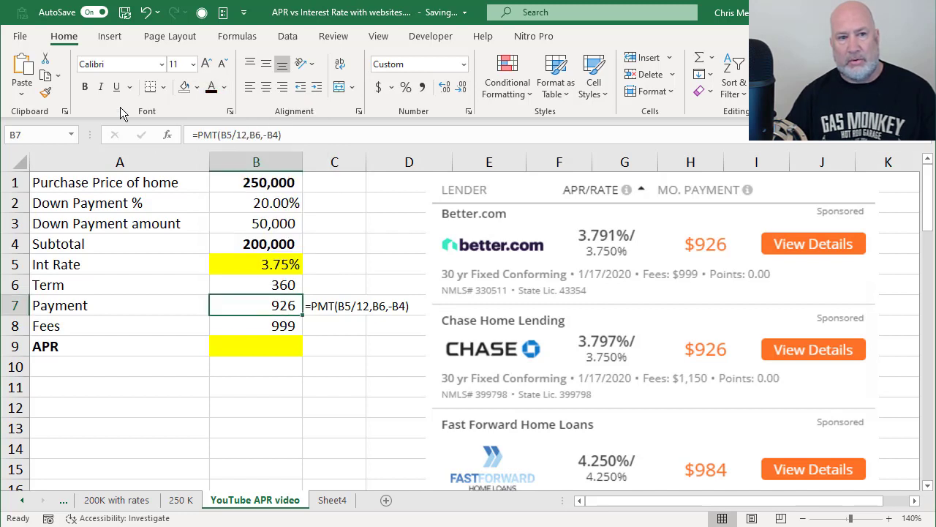
{"action": "left_click", "coordinate": [84, 87]}
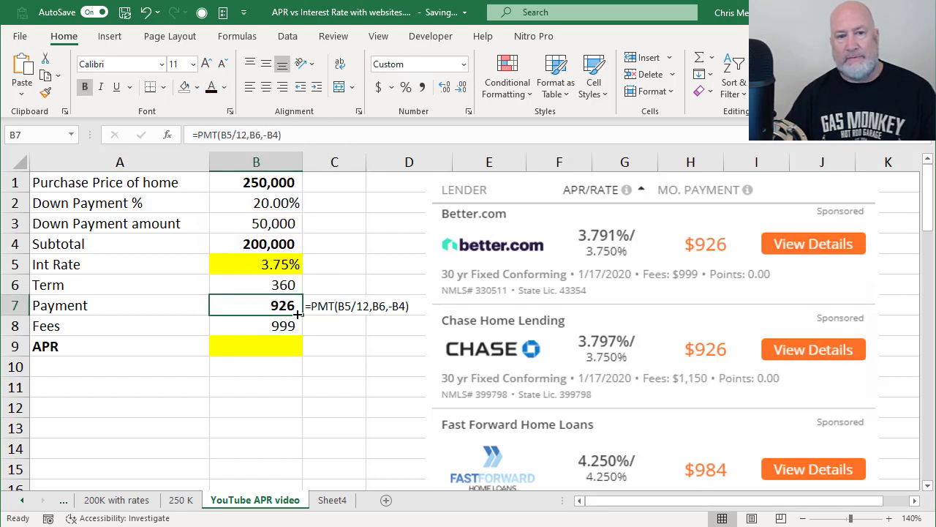
{"action": "left_click", "coordinate": [265, 346]}
Step: Build a RATE formula in B9 from term B6, payment B7, and loan B4 minus fees B8
{"action": "type", "text": "=RATE("}
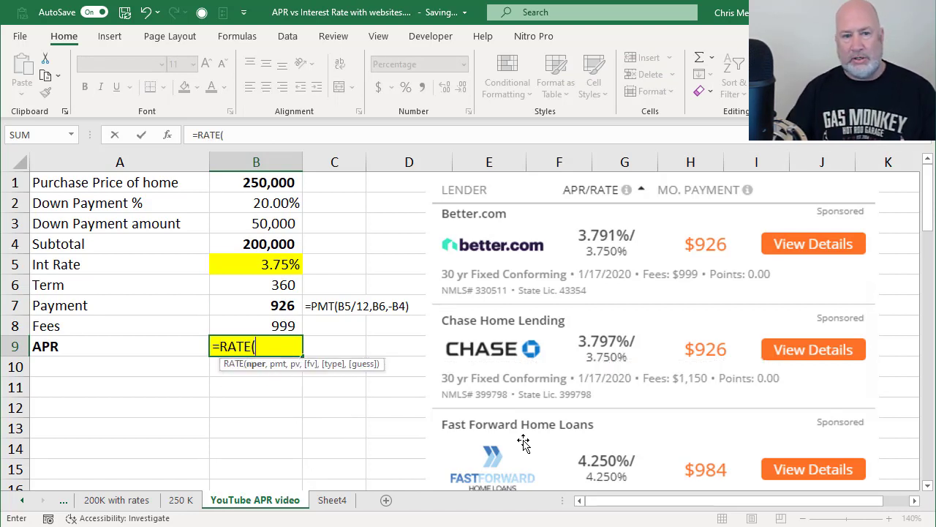
{"action": "left_click", "coordinate": [268, 287]}
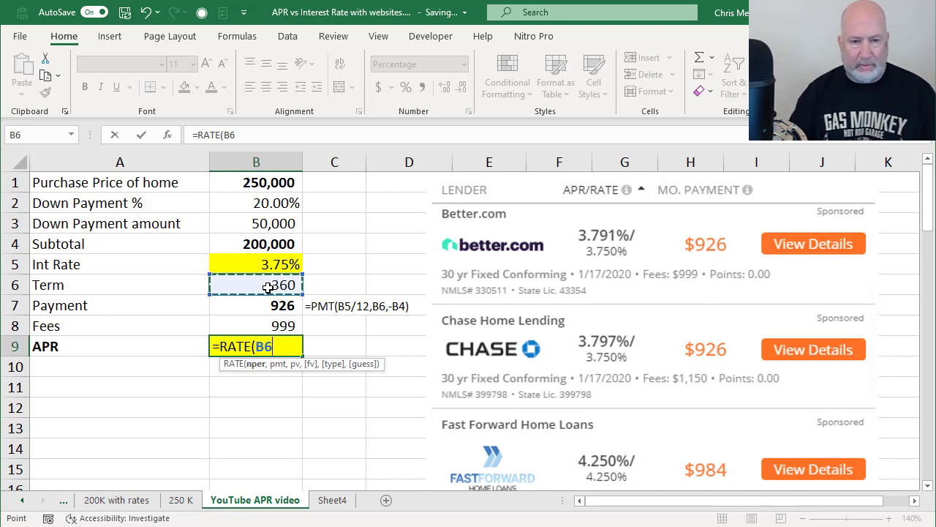
{"action": "type", "text": ",-"}
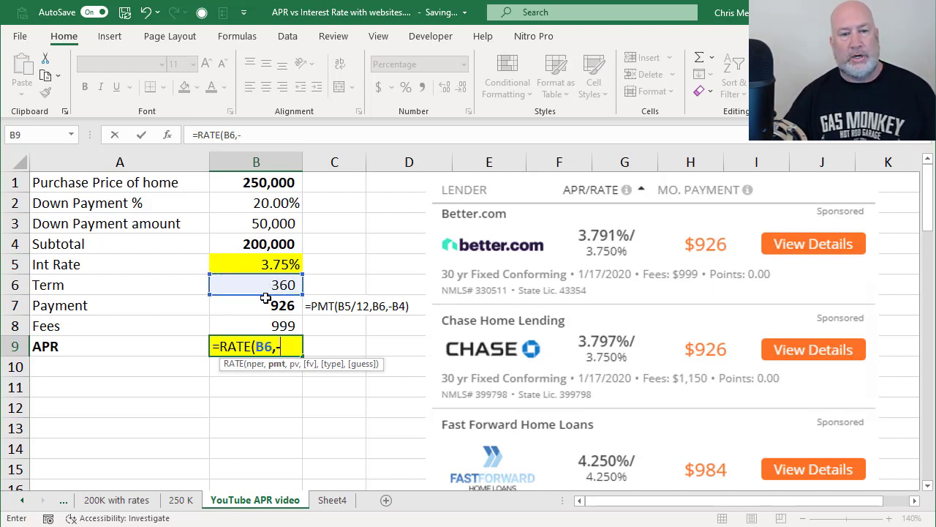
{"action": "left_click", "coordinate": [265, 305]}
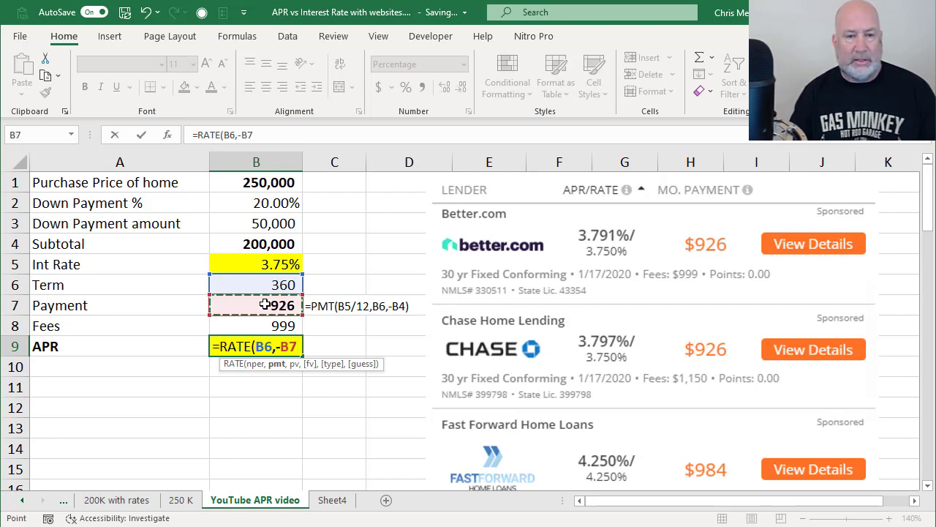
{"action": "type", "text": ","}
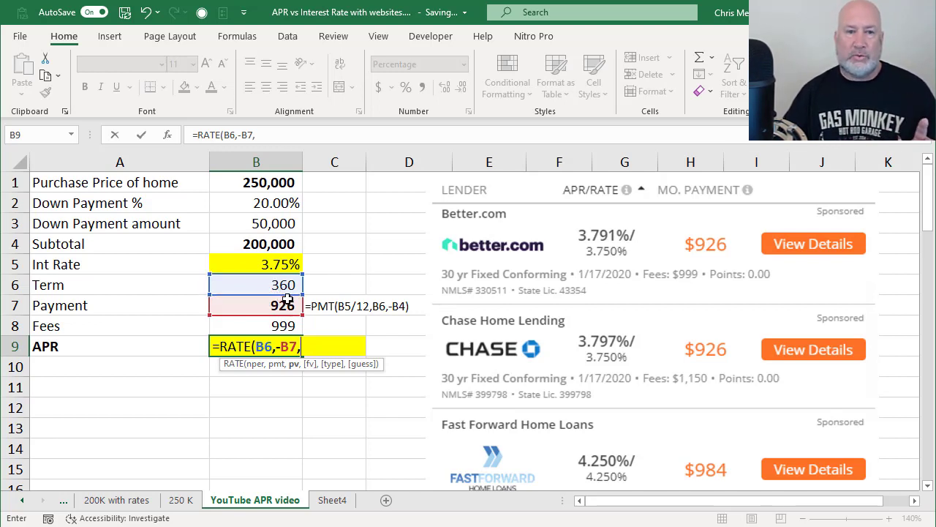
{"action": "left_click", "coordinate": [278, 246]}
{"action": "type", "text": "-"}
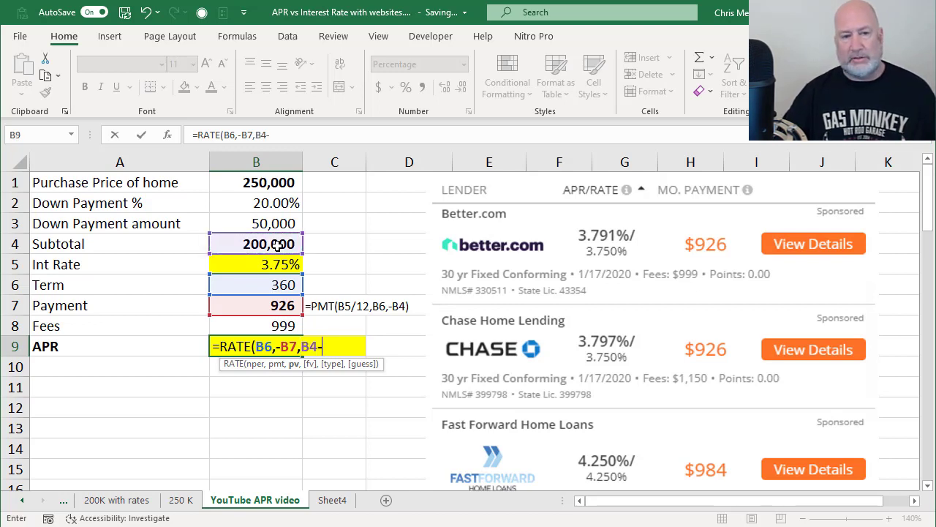
{"action": "left_click", "coordinate": [279, 325]}
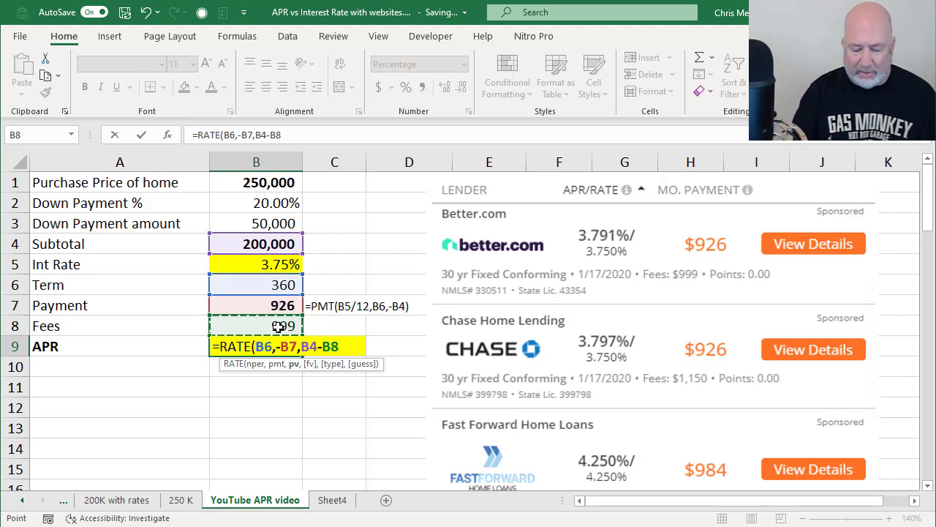
{"action": "type", "text": ")"}
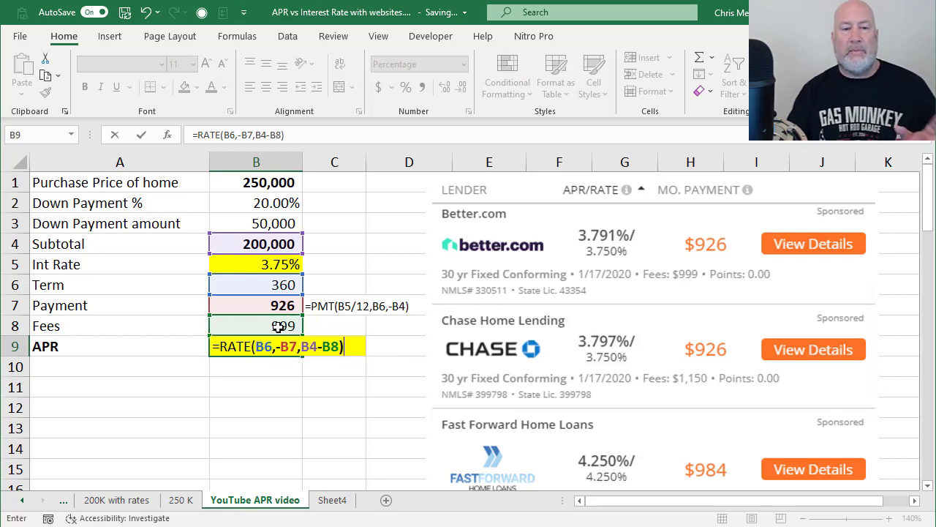
{"action": "key", "text": "Return"}
Step: Annualise the APR by appending *12, giving =RATE(B6,-B7,B4-B8)*12 and 4%
{"action": "key", "text": "Up"}
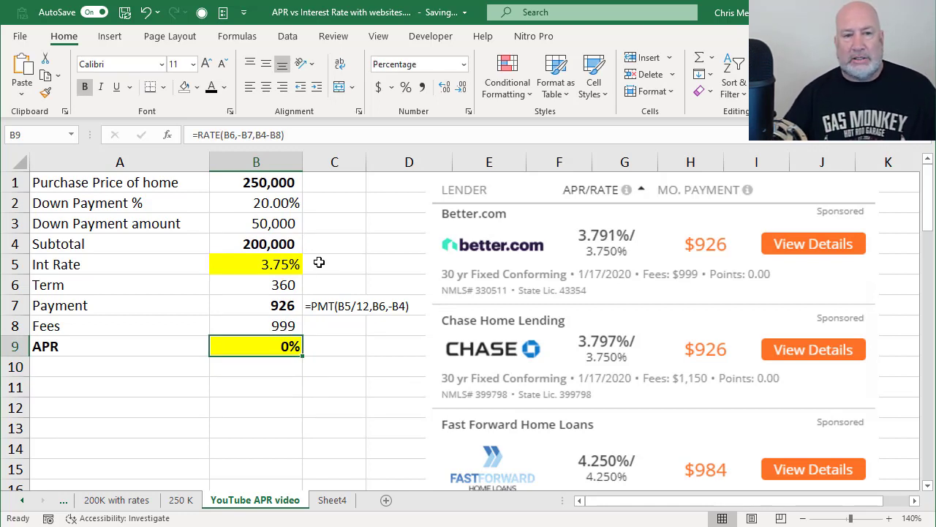
{"action": "double_click", "coordinate": [249, 348]}
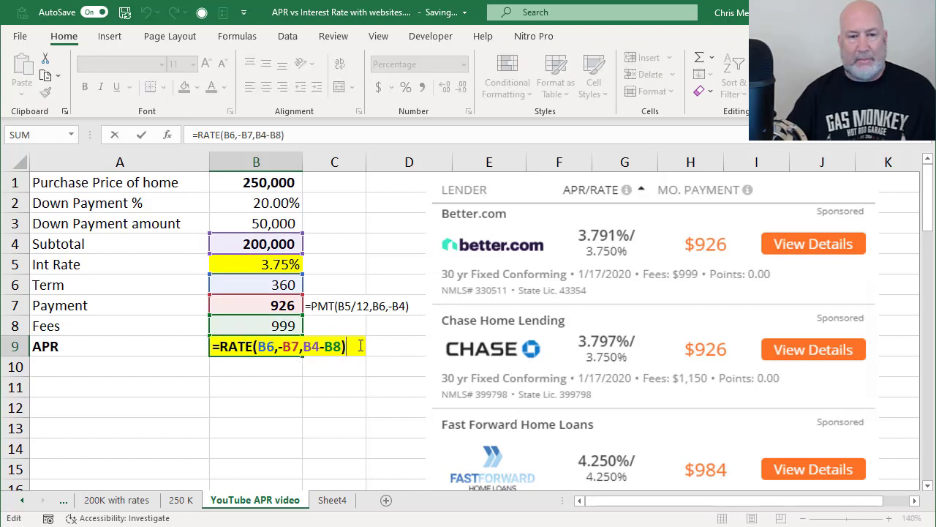
{"action": "type", "text": "*12"}
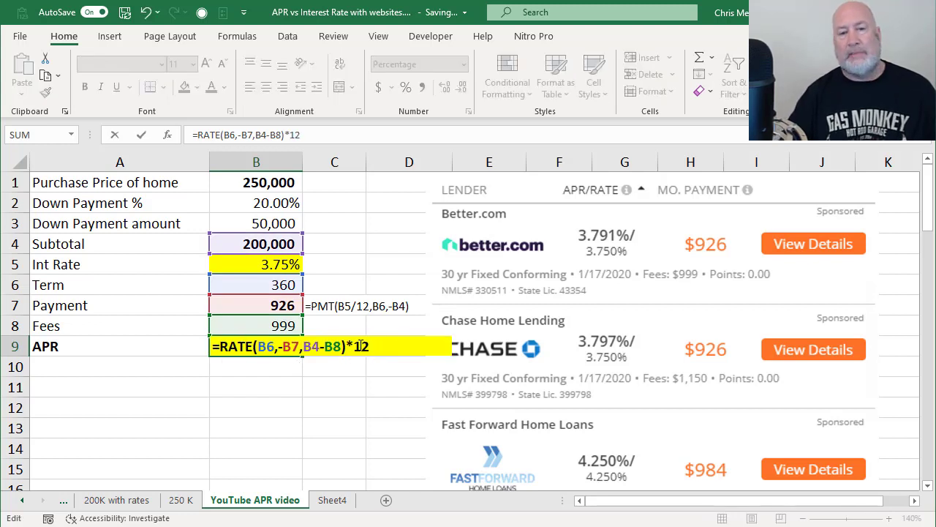
{"action": "key", "text": "ctrl+Return"}
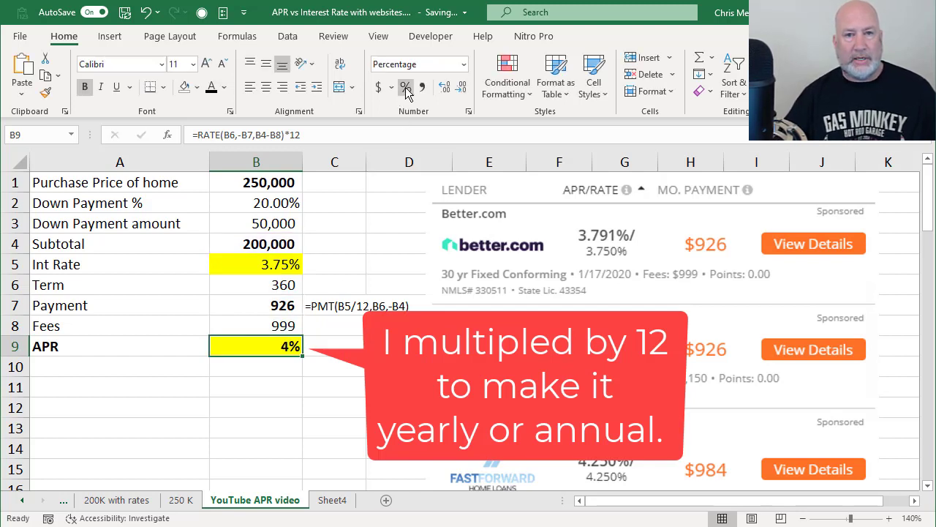
Step: Show the APR to three decimal places, 3.791%
{"action": "left_click", "coordinate": [443, 88]}
{"action": "left_click", "coordinate": [444, 88]}
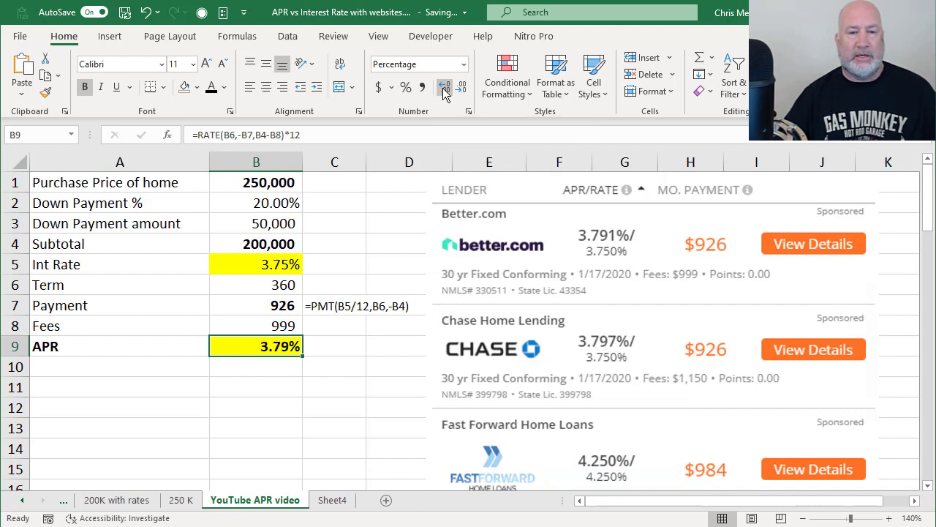
{"action": "left_click", "coordinate": [444, 88]}
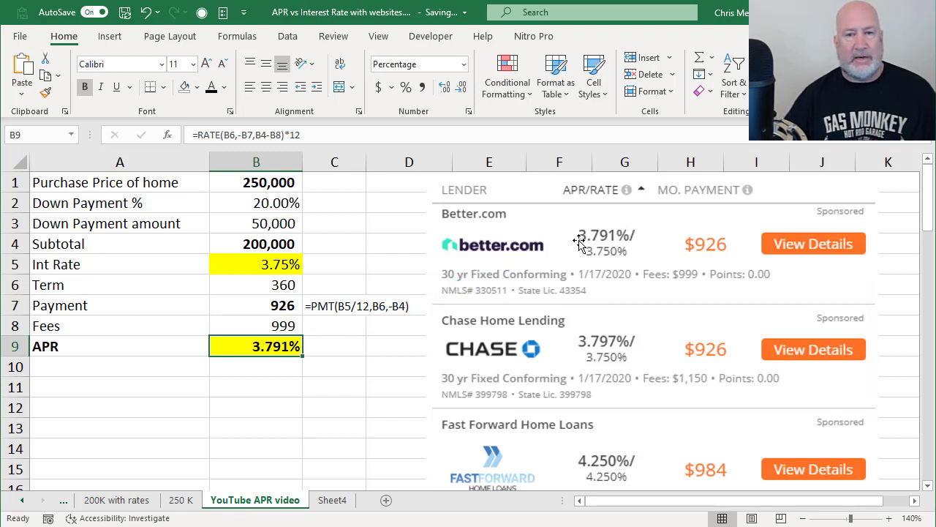
Step: Copy C7's FORMULATEXT formula into C9 and autofit column C to the RATE formula text
{"action": "left_click", "coordinate": [344, 345]}
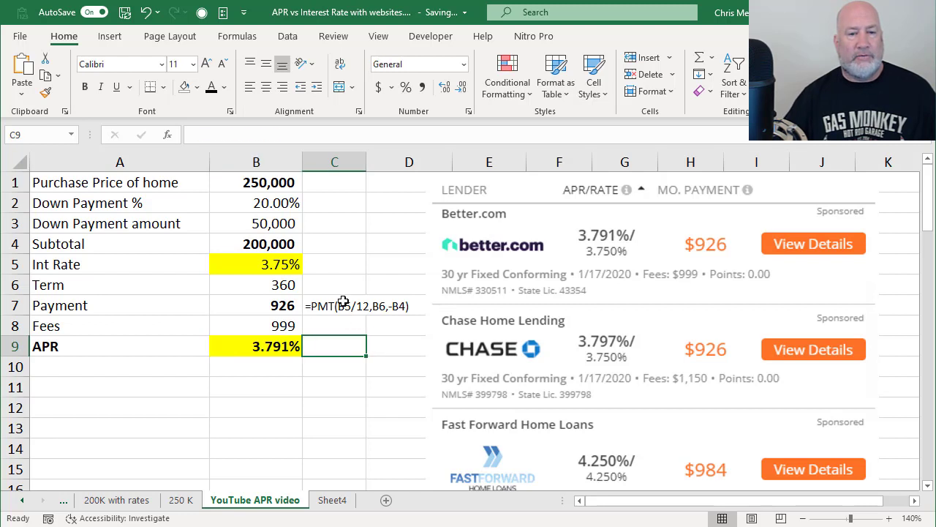
{"action": "left_click", "coordinate": [344, 306]}
{"action": "key", "text": "ctrl+c"}
{"action": "left_click", "coordinate": [331, 349]}
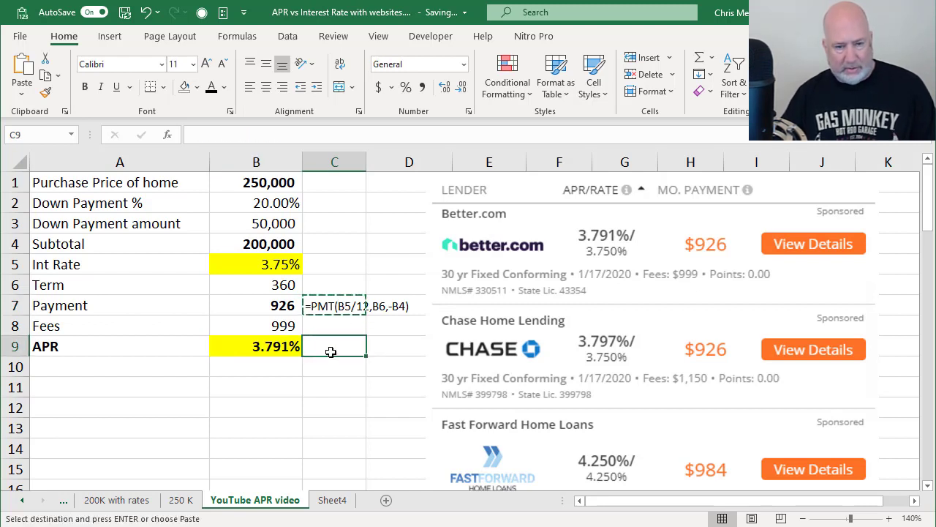
{"action": "key", "text": "ctrl+v"}
{"action": "key", "text": "Escape"}
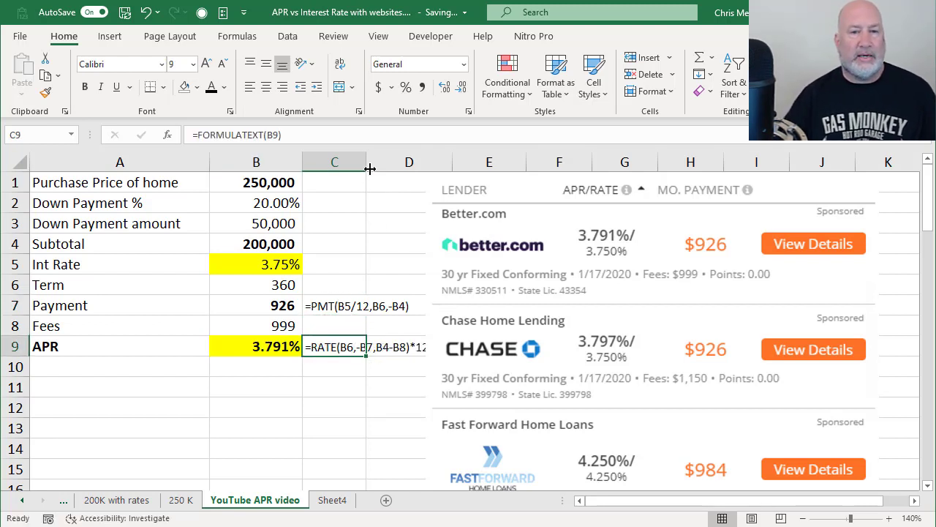
{"action": "double_click", "coordinate": [366, 162]}
{"action": "left_click_drag", "start_coordinate": [490, 254], "coordinate": [455, 254]}
{"action": "left_click", "coordinate": [282, 353]}
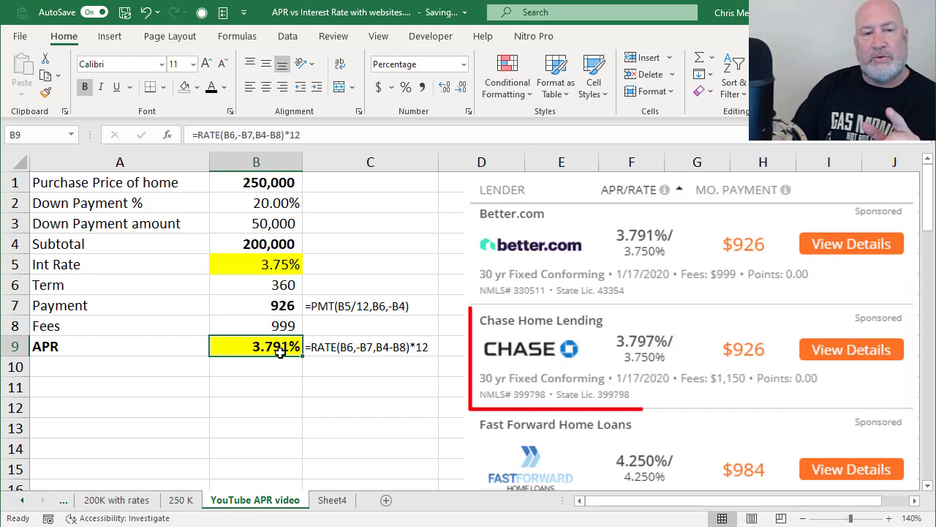
Step: Keep the rate at 3.75% and change the fees in B8 to 1,150, raising the APR to 3.797%
{"action": "key", "text": "Up"}
{"action": "key", "text": "Up"}
{"action": "key", "text": "Up"}
{"action": "key", "text": "Up"}
{"action": "key", "text": "Up"}
{"action": "key", "text": "Up"}
{"action": "key", "text": "Down"}
{"action": "key", "text": "Down"}
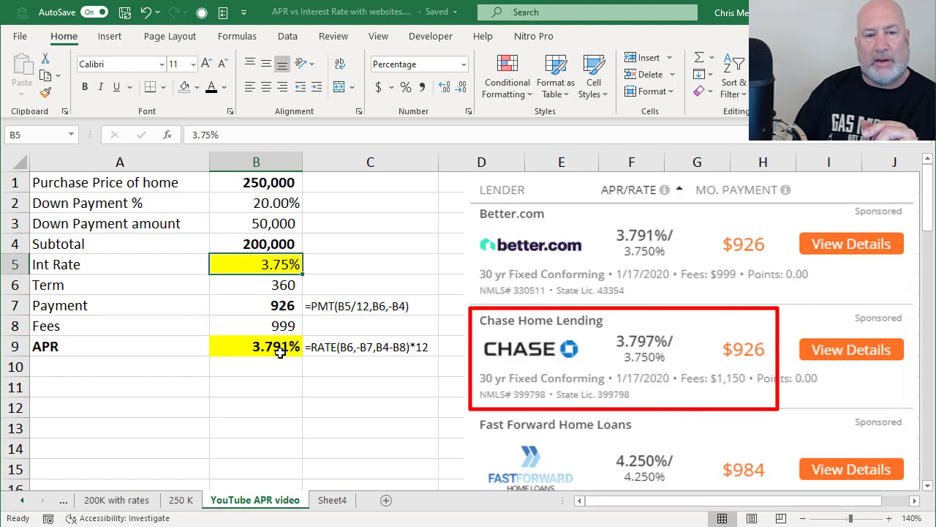
{"action": "type", "text": "3.75"}
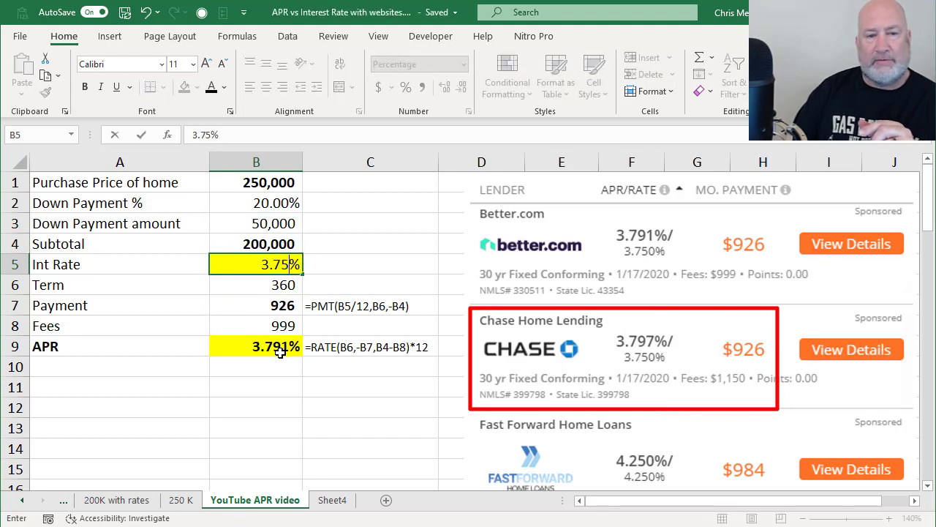
{"action": "key", "text": "Return"}
{"action": "key", "text": "Down"}
{"action": "key", "text": "Down"}
{"action": "key", "text": "Down"}
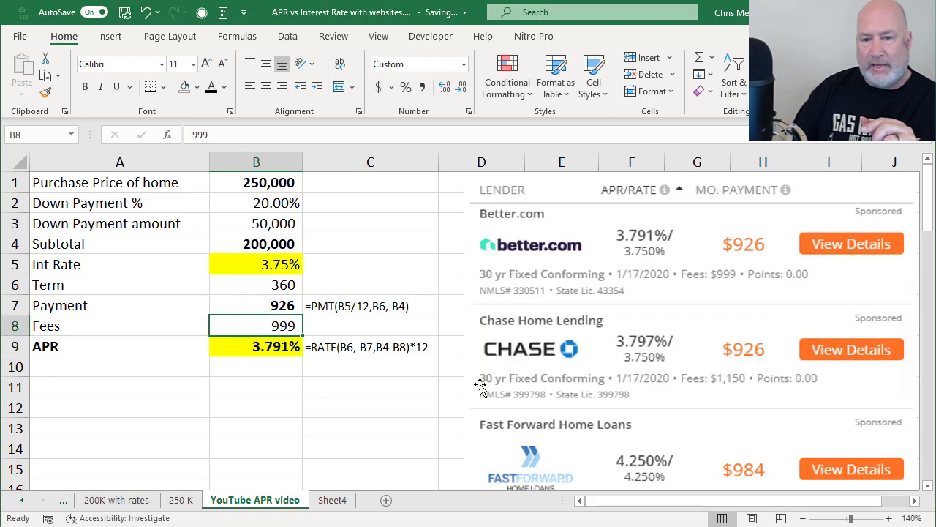
{"action": "key", "text": "Up"}
{"action": "type", "text": "1150"}
{"action": "key", "text": "Return"}
{"action": "key", "text": "Up"}
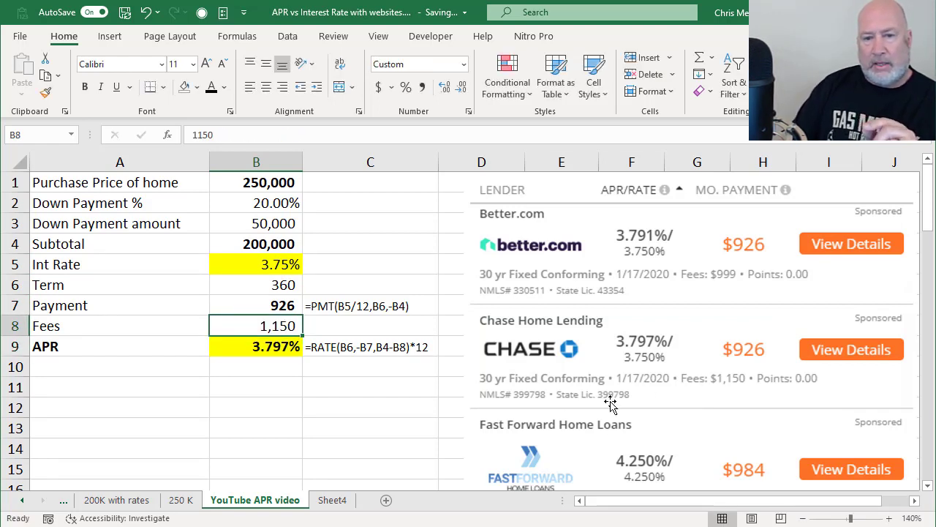
{"action": "left_click", "coordinate": [272, 346]}
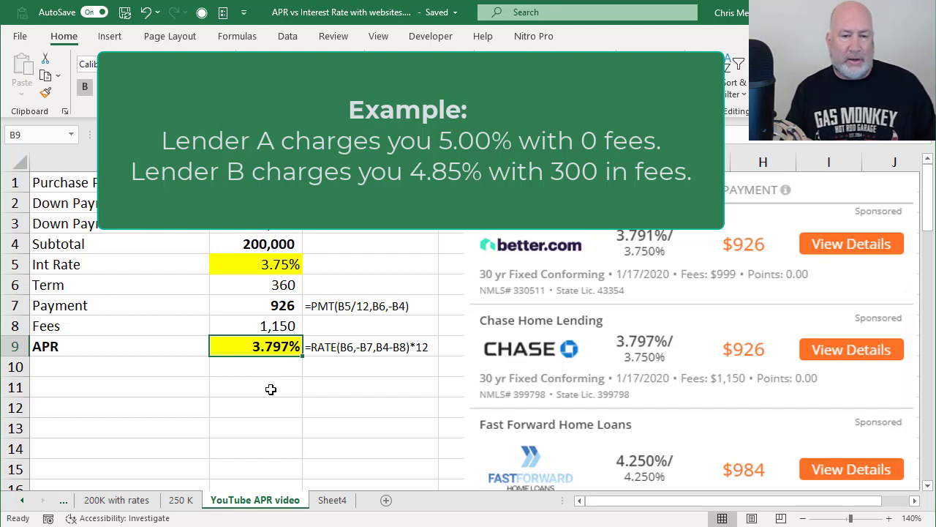
{"action": "left_click", "coordinate": [313, 322]}
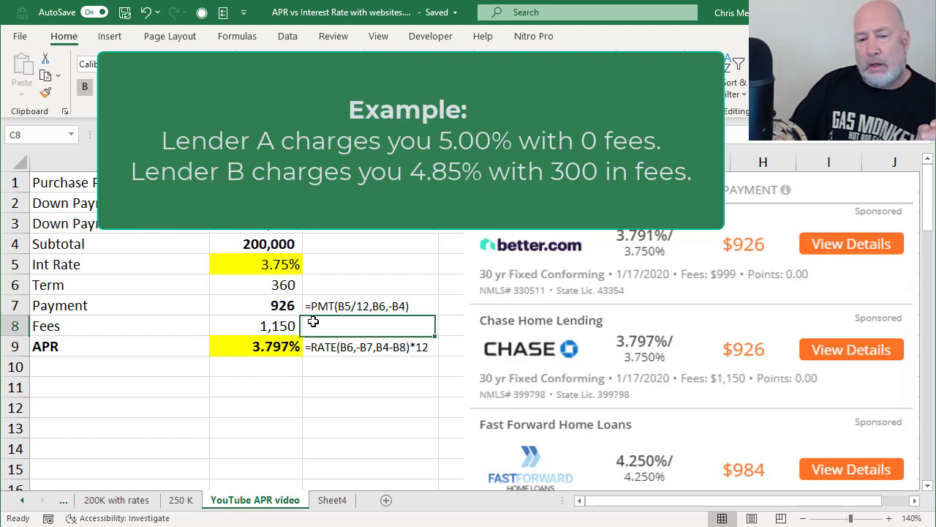
{"action": "left_click", "coordinate": [322, 341]}
{"action": "left_click", "coordinate": [341, 307]}
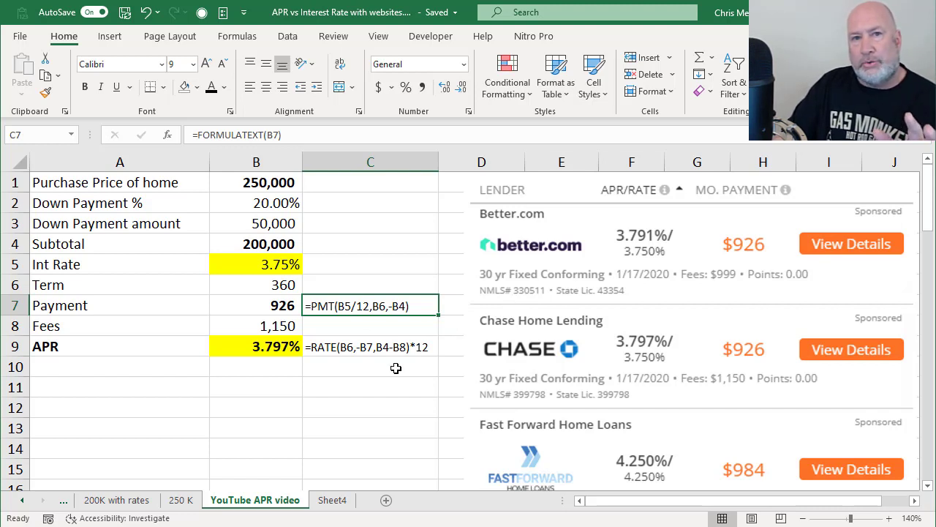
Step: Review the 250 K sheet's loan rates, 4,000 and 2,000 fees, and RATE-based APR, then return
{"action": "left_click", "coordinate": [178, 504]}
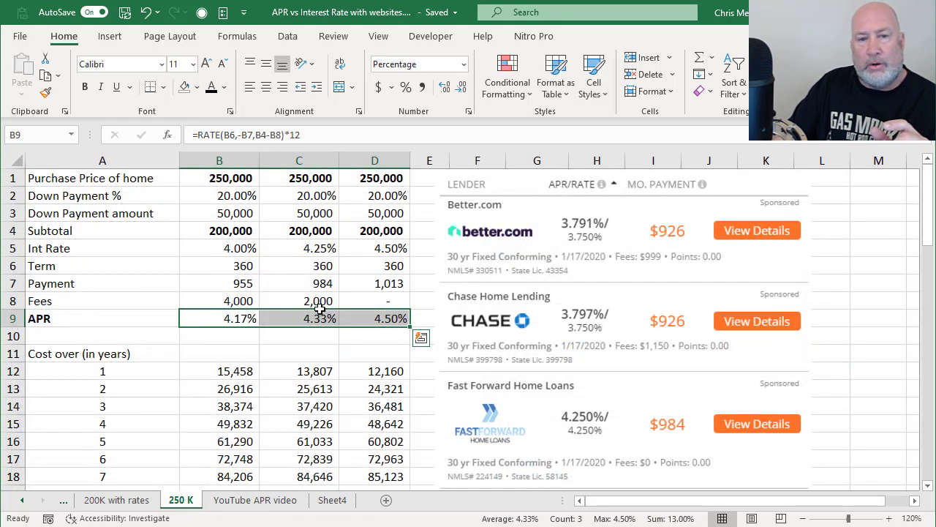
{"action": "left_click", "coordinate": [241, 207]}
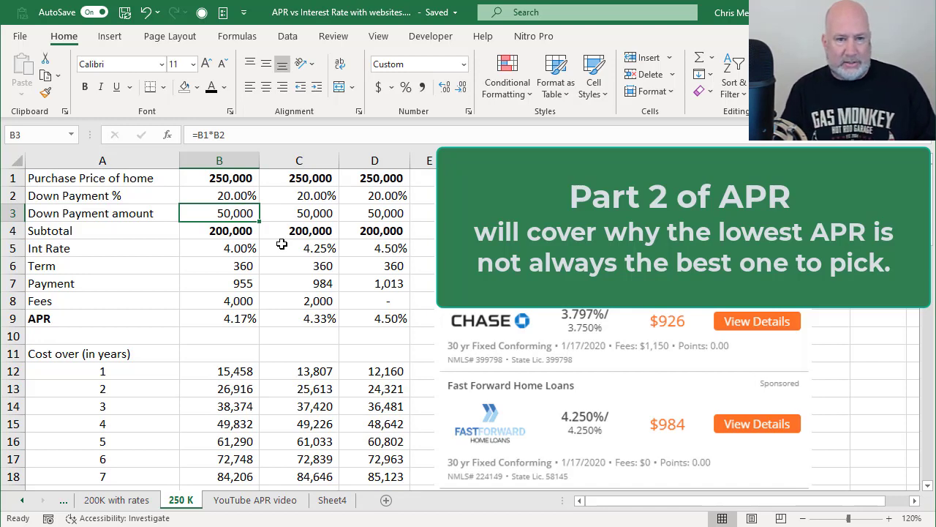
{"action": "key", "text": "Down"}
{"action": "key", "text": "Down"}
{"action": "key", "text": "Down"}
{"action": "key", "text": "Down"}
{"action": "key", "text": "Down"}
{"action": "key", "text": "Right"}
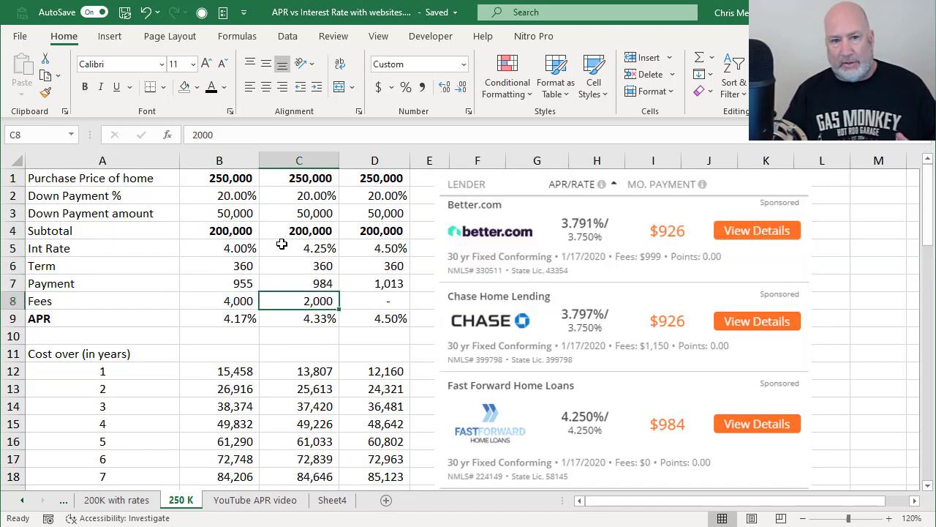
{"action": "left_click", "coordinate": [358, 246]}
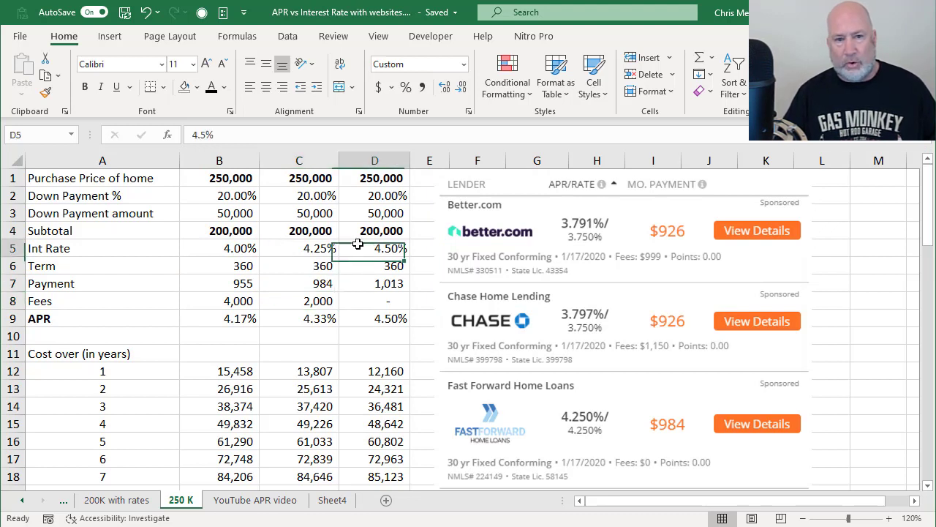
{"action": "left_click", "coordinate": [304, 301]}
{"action": "left_click", "coordinate": [370, 250]}
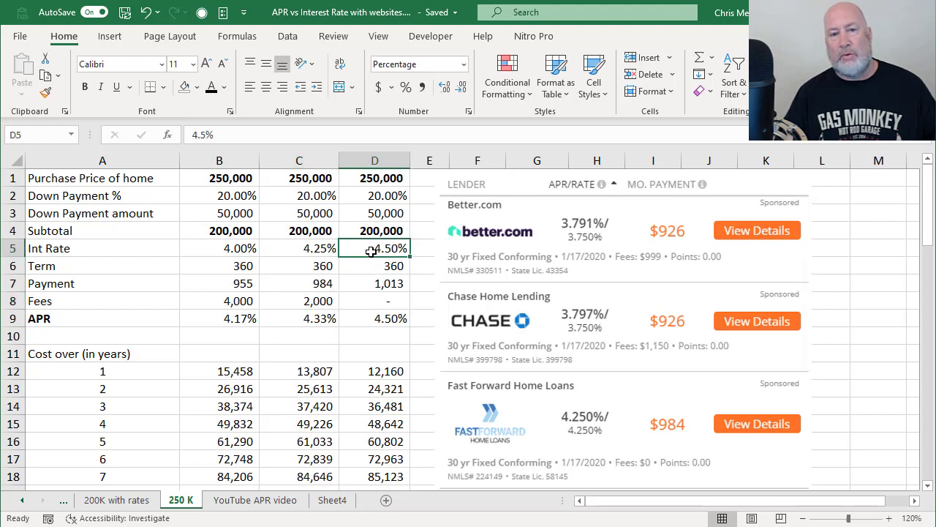
{"action": "left_click", "coordinate": [244, 301]}
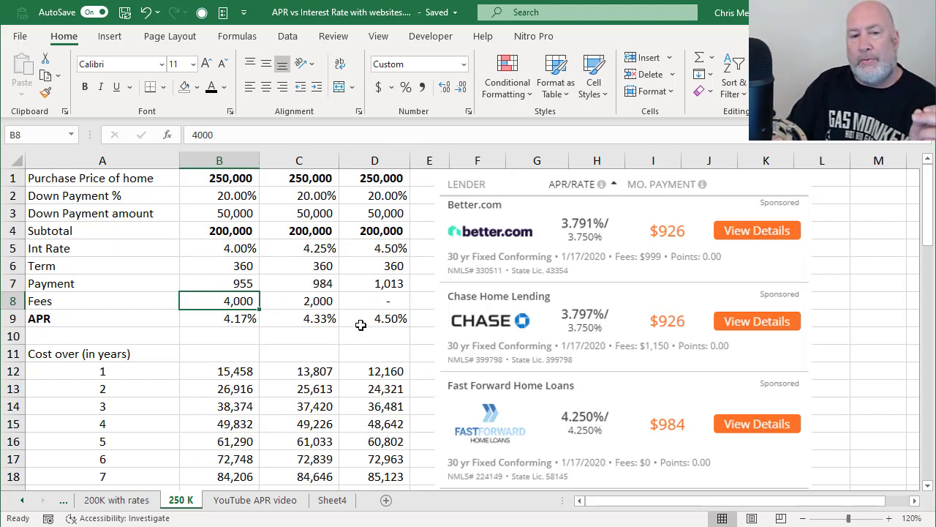
{"action": "left_click", "coordinate": [256, 317]}
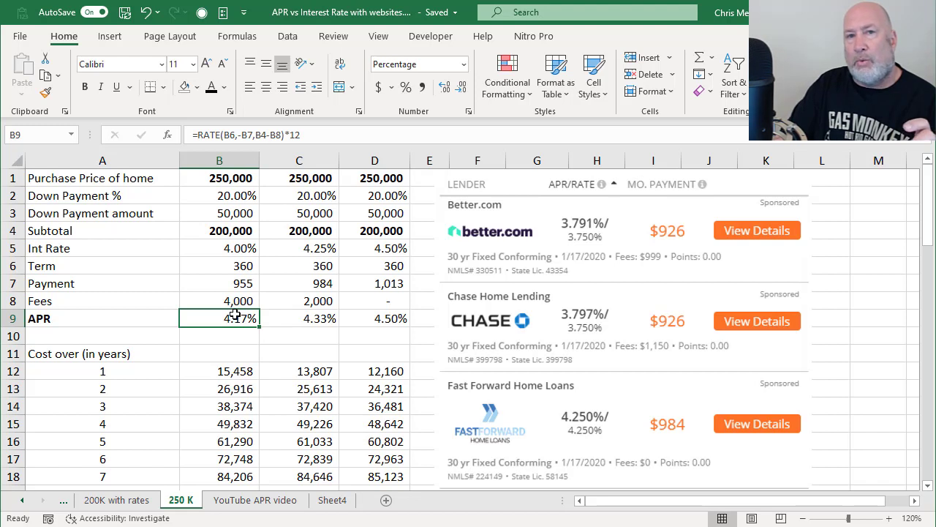
{"action": "left_click", "coordinate": [279, 304]}
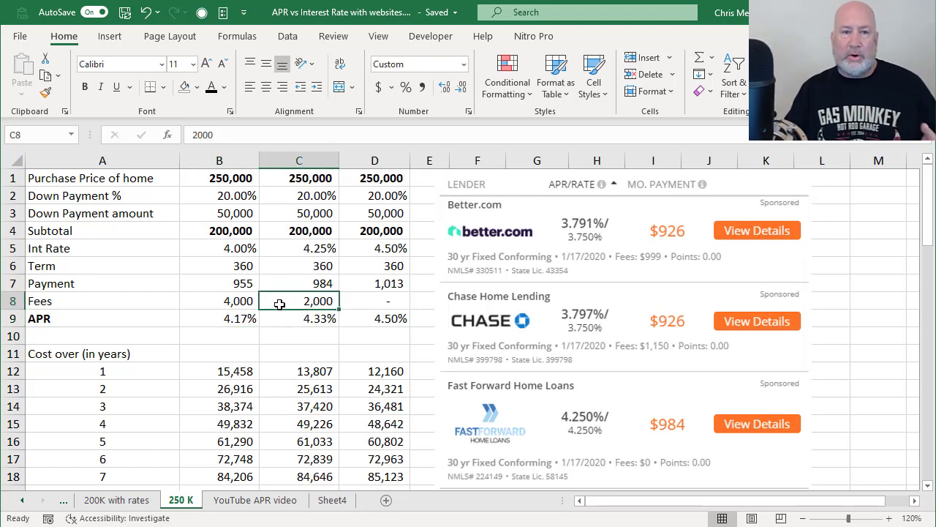
{"action": "left_click", "coordinate": [262, 501]}
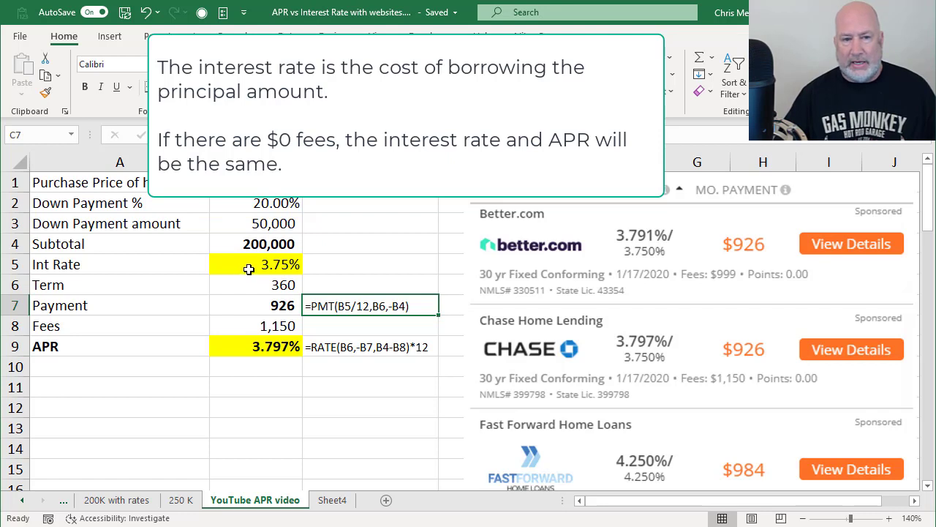
Step: Set the fees to 0 to confirm the APR falls to the 3.750% rate
{"action": "left_click", "coordinate": [247, 267]}
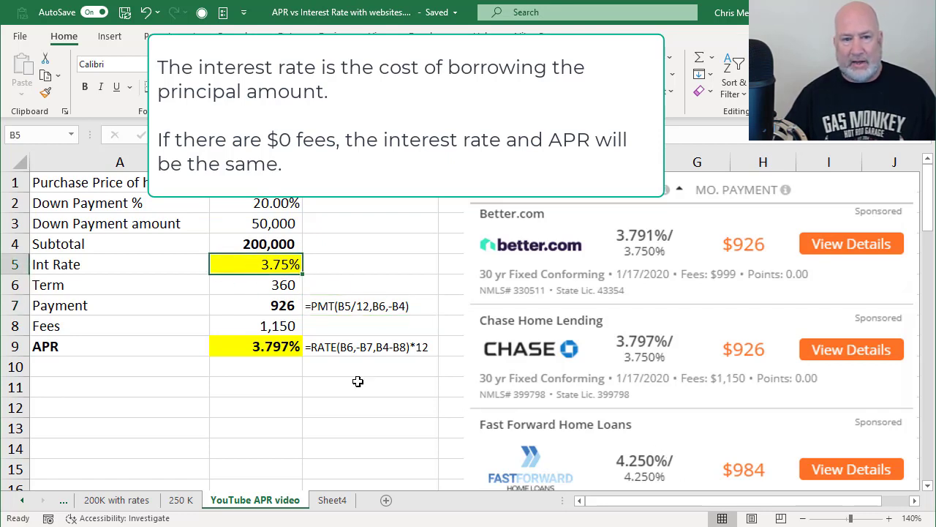
{"action": "left_click", "coordinate": [271, 325]}
{"action": "type", "text": "0"}
{"action": "key", "text": "Return"}
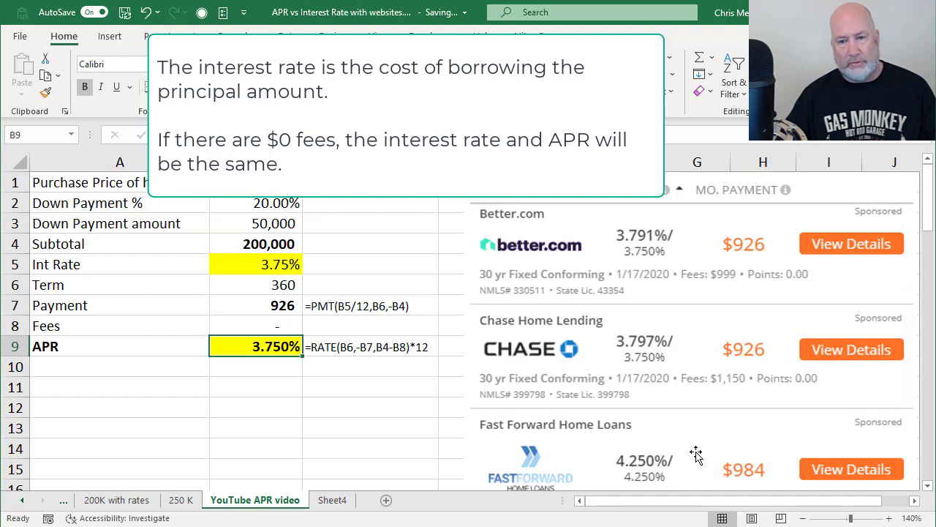
{"action": "scroll", "coordinate": [696, 454], "scroll_direction": "down", "scroll_amount": 3}
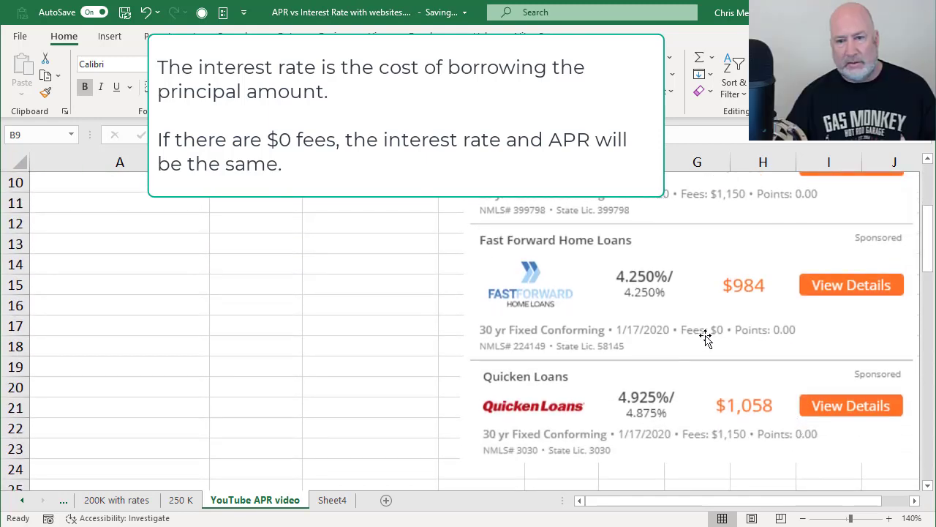
{"action": "scroll", "coordinate": [285, 344], "scroll_direction": "up", "scroll_amount": 3}
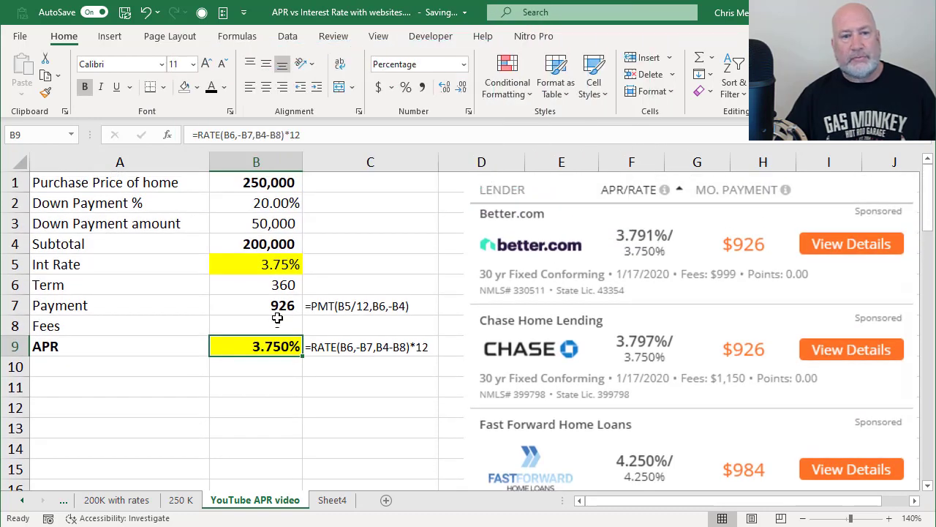
Step: Restore the fees to 1,150 and switch to the web browser
{"action": "left_click", "coordinate": [277, 322]}
{"action": "type", "text": "1150"}
{"action": "key", "text": "ctrl+Return"}
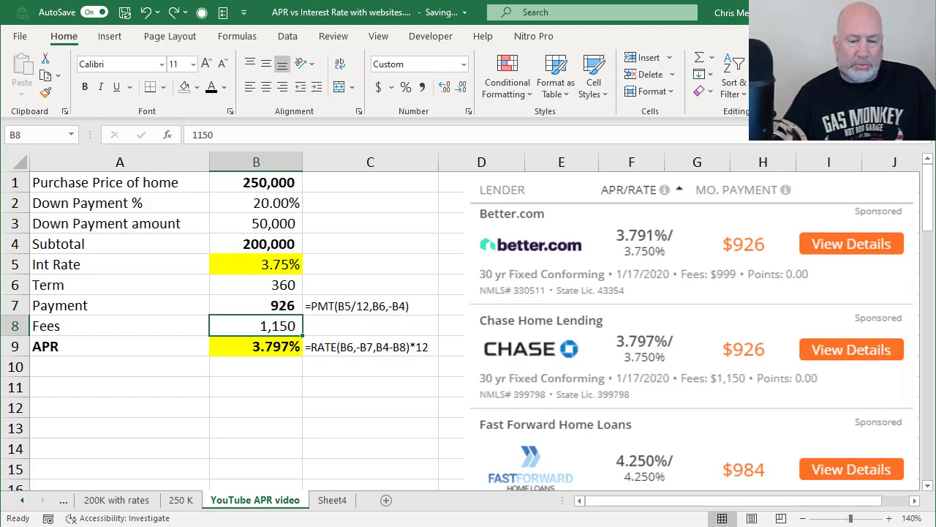
{"action": "key", "text": "alt+Tab"}
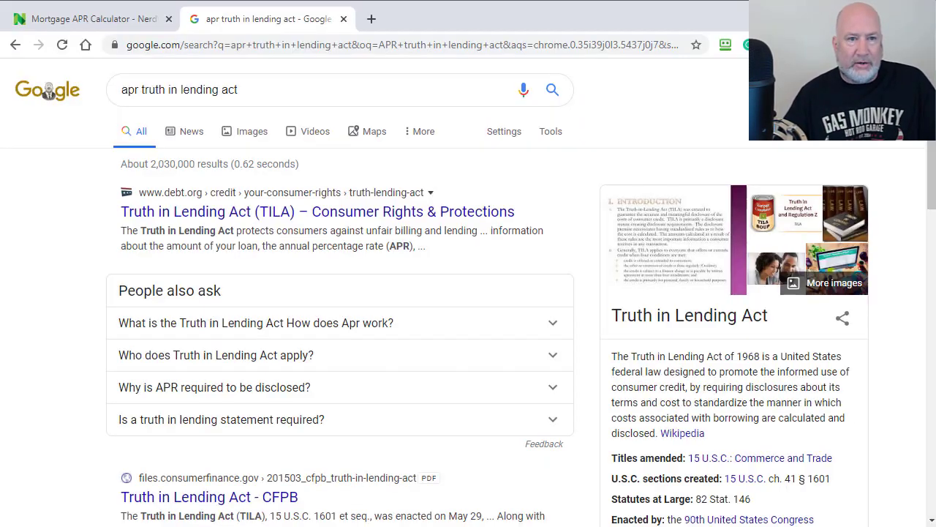
Step: Bring up NerdWallet's Mortgage APR Calculator and compare its fields with the spreadsheet
{"action": "left_click", "coordinate": [108, 21]}
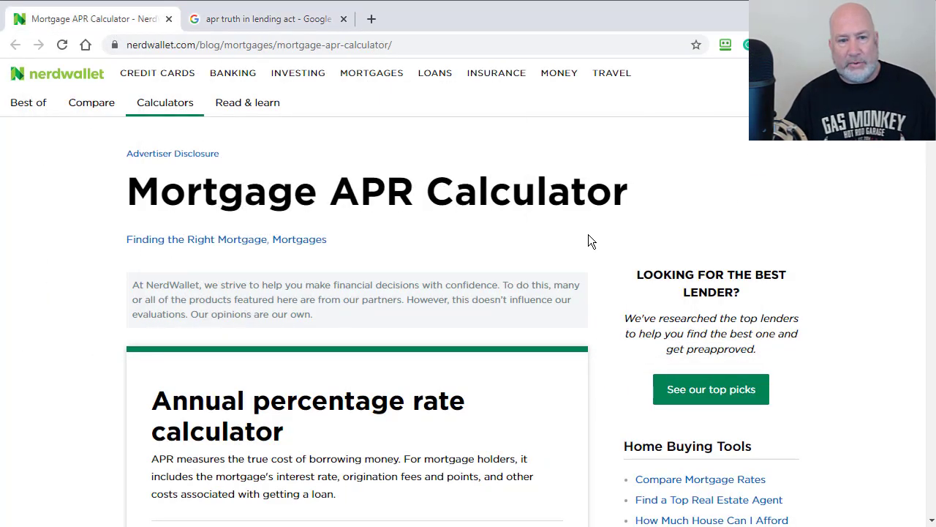
{"action": "scroll", "coordinate": [584, 236], "scroll_direction": "down", "scroll_amount": 3}
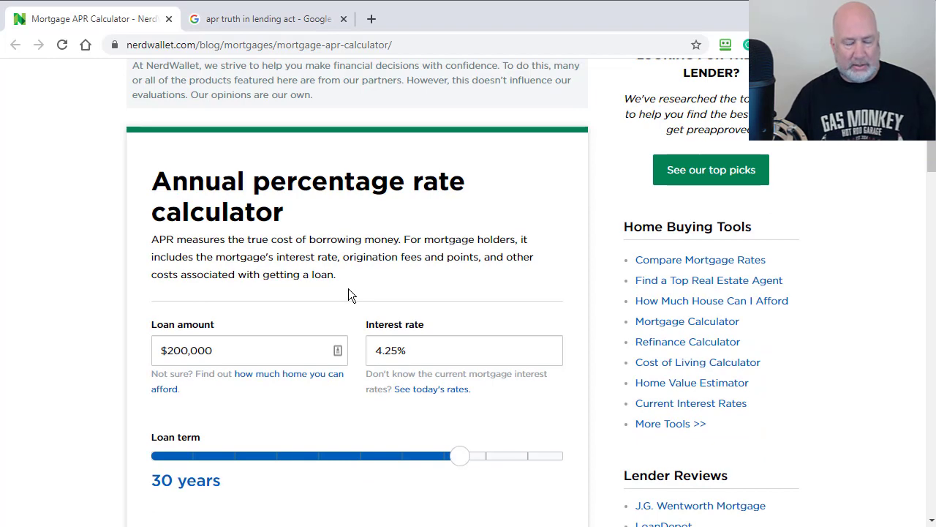
{"action": "left_click", "coordinate": [230, 350]}
{"action": "left_click", "coordinate": [448, 350]}
{"action": "key", "text": "alt+Tab"}
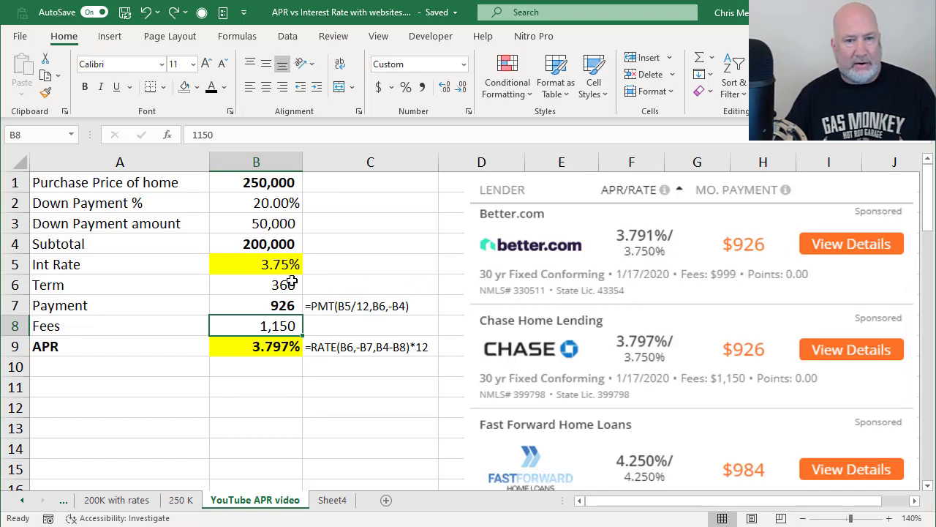
{"action": "key", "text": "alt+Tab"}
Step: Replace the calculator's 4.25% interest rate with 3.75%
{"action": "left_click_drag", "start_coordinate": [414, 356], "coordinate": [239, 363]}
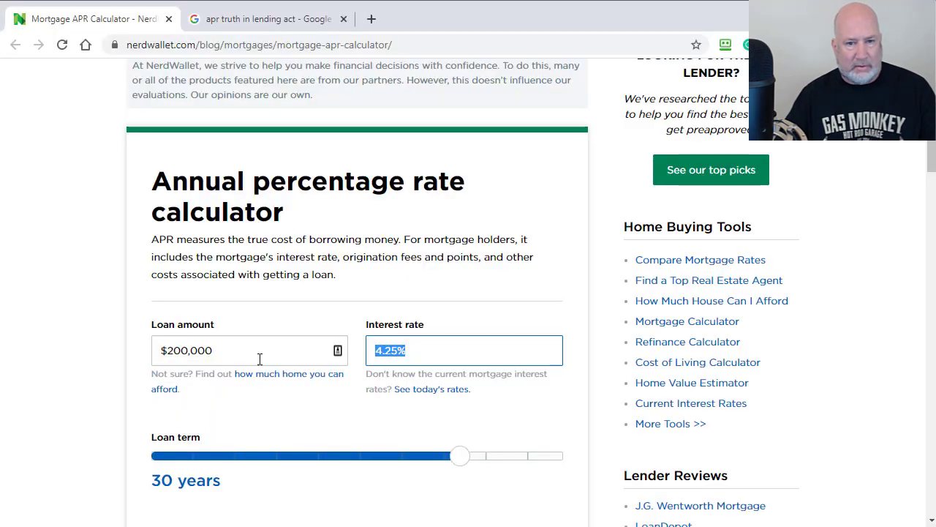
{"action": "type", "text": "3.75"}
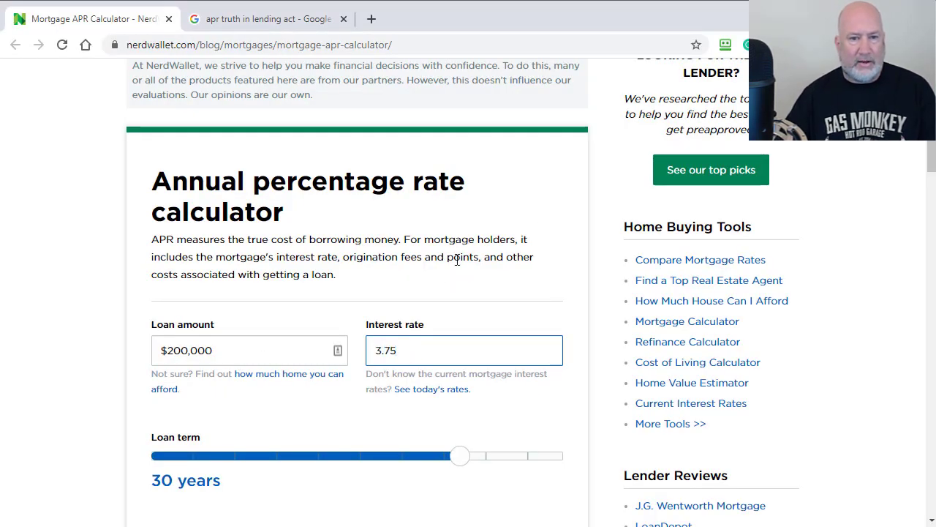
{"action": "left_click", "coordinate": [463, 255]}
{"action": "scroll", "coordinate": [445, 274], "scroll_direction": "down", "scroll_amount": 3}
{"action": "scroll", "coordinate": [291, 313], "scroll_direction": "up", "scroll_amount": 3}
{"action": "scroll", "coordinate": [345, 335], "scroll_direction": "down", "scroll_amount": 3}
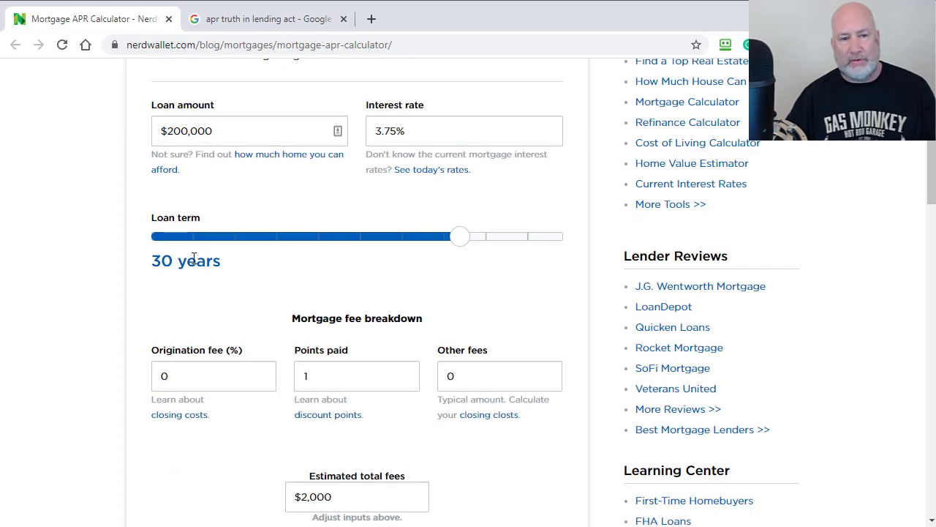
Step: Set origination fee and points to 0 and other fees to $999, then return to Excel
{"action": "double_click", "coordinate": [184, 377]}
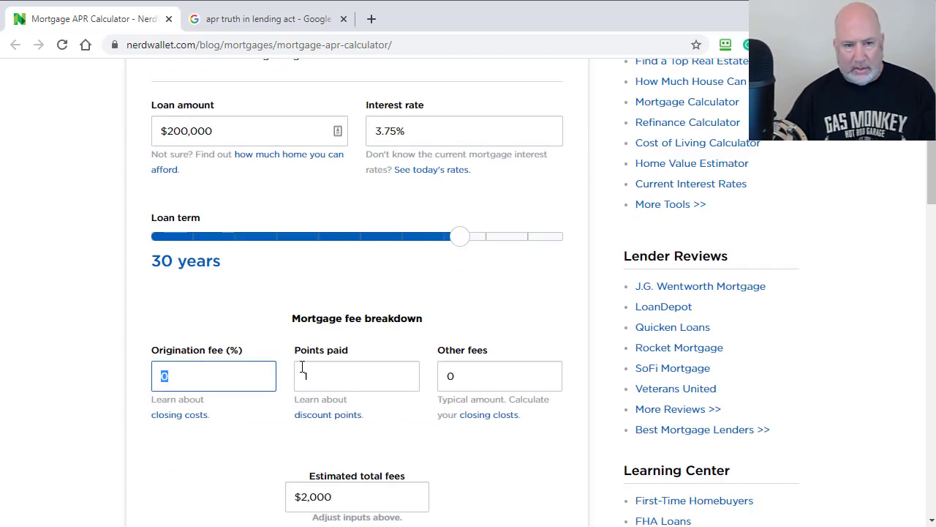
{"action": "key", "text": "Tab"}
{"action": "key", "text": "Tab"}
{"action": "type", "text": "0"}
{"action": "key", "text": "Tab"}
{"action": "key", "text": "Tab"}
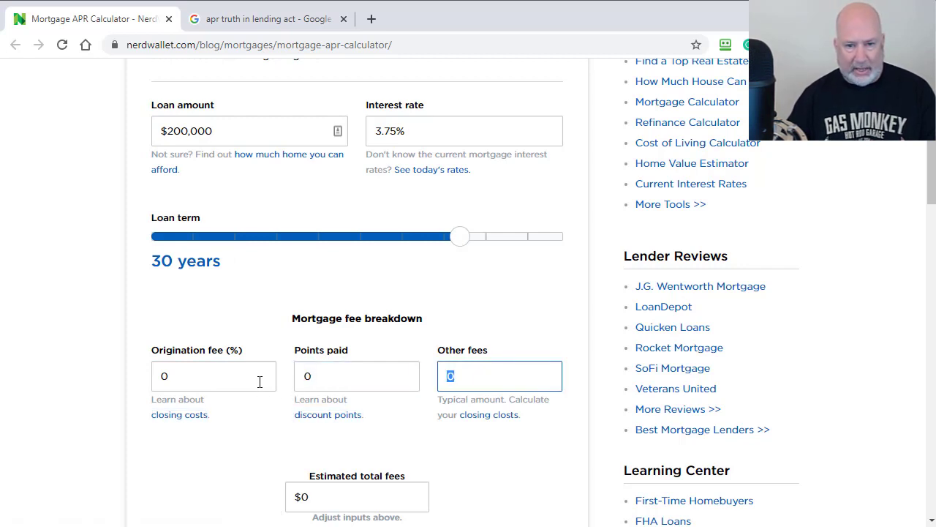
{"action": "type", "text": "999"}
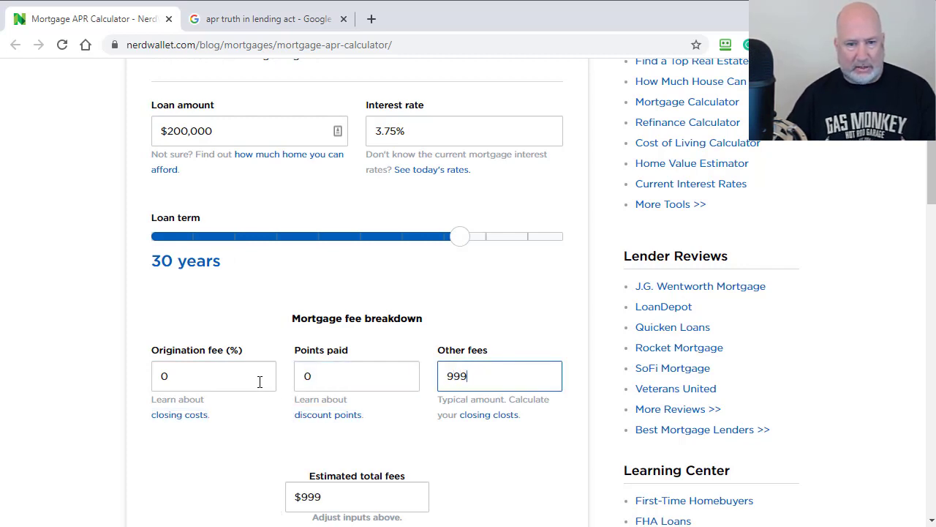
{"action": "key", "text": "alt+Tab"}
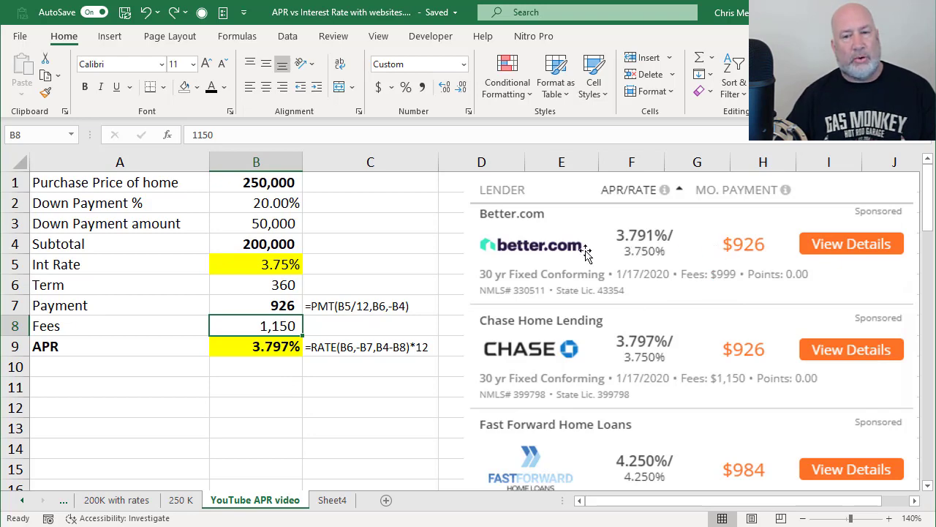
Step: Confirm NerdWallet's results (3.79% APR, $926.23 payment) match the spreadsheet, then return to Excel
{"action": "key", "text": "alt+Tab"}
{"action": "left_click", "coordinate": [435, 299]}
{"action": "scroll", "coordinate": [485, 449], "scroll_direction": "down", "scroll_amount": 3}
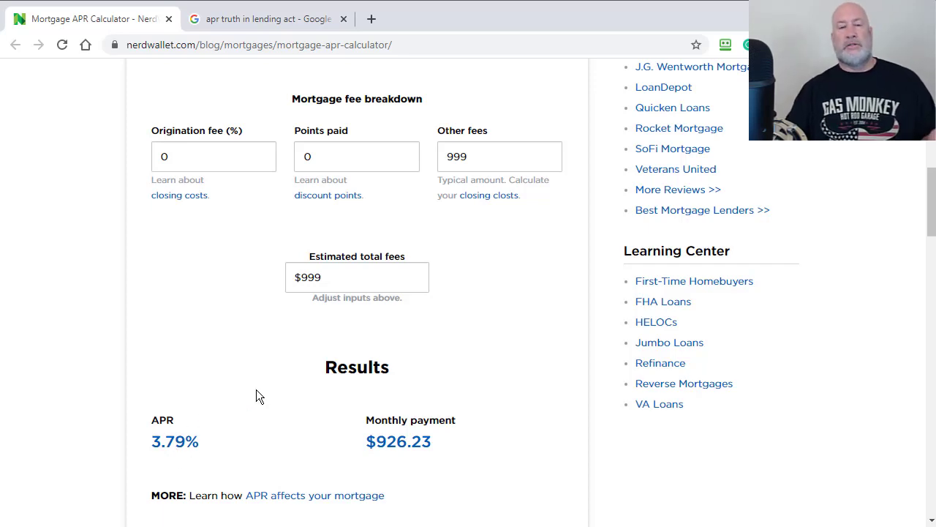
{"action": "scroll", "coordinate": [257, 392], "scroll_direction": "up", "scroll_amount": 6}
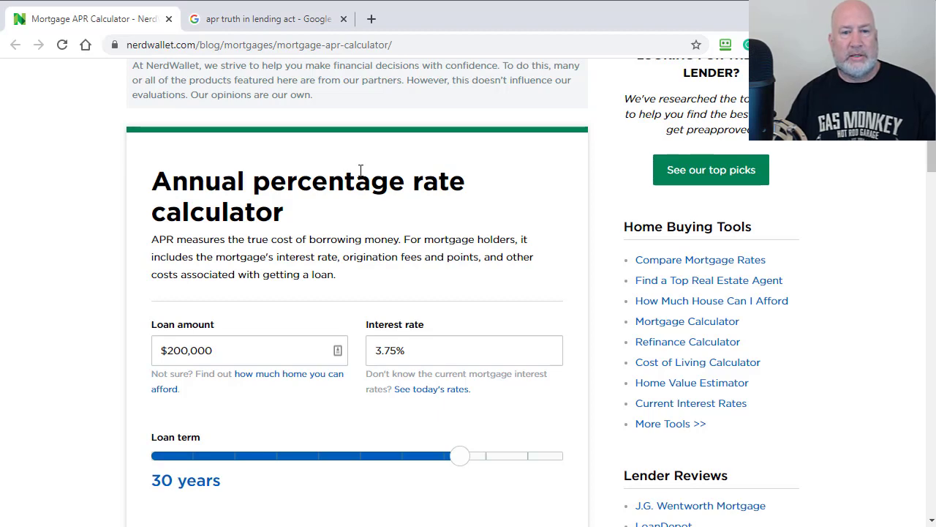
{"action": "scroll", "coordinate": [359, 178], "scroll_direction": "down", "scroll_amount": 3}
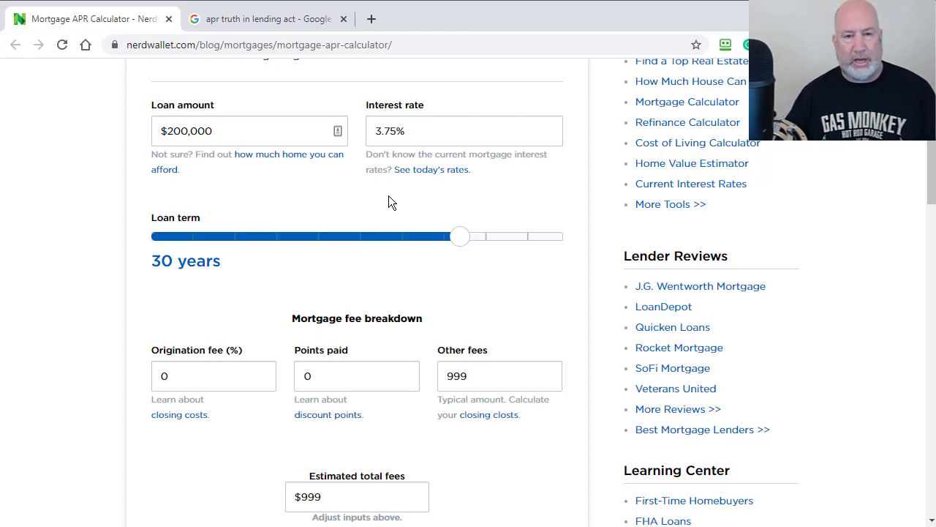
{"action": "key", "text": "alt+Tab"}
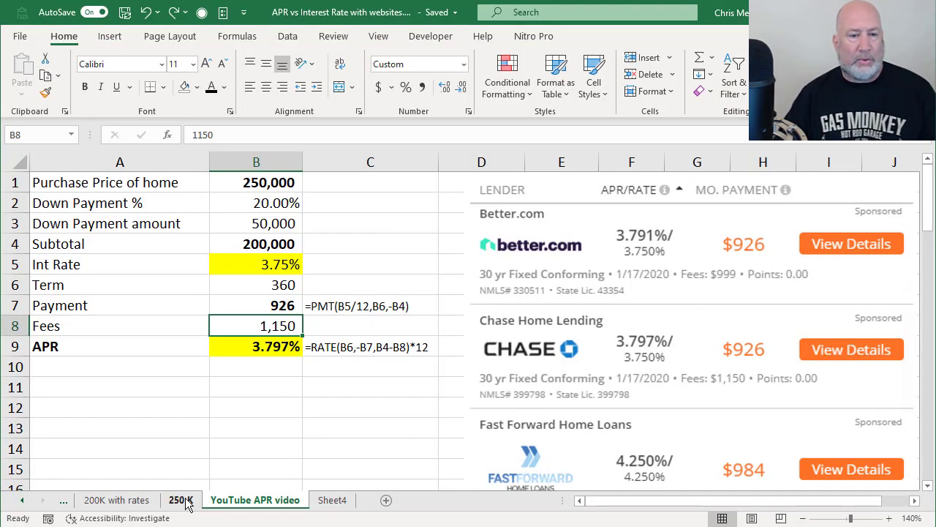
Step: On the 250 K sheet, inspect the PMT formulas in B7 and C7 and the RATE-based APR formulas in B9 and D9
{"action": "left_click", "coordinate": [181, 499]}
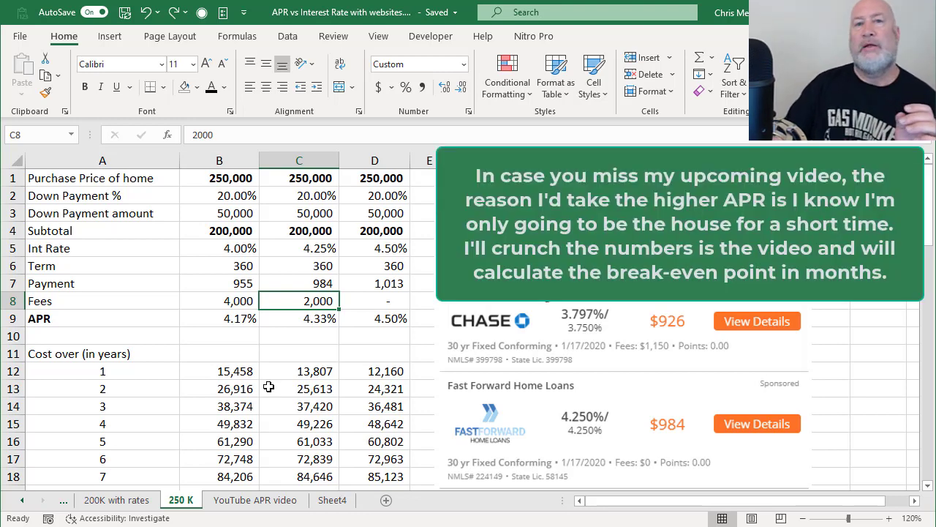
{"action": "left_click", "coordinate": [241, 286]}
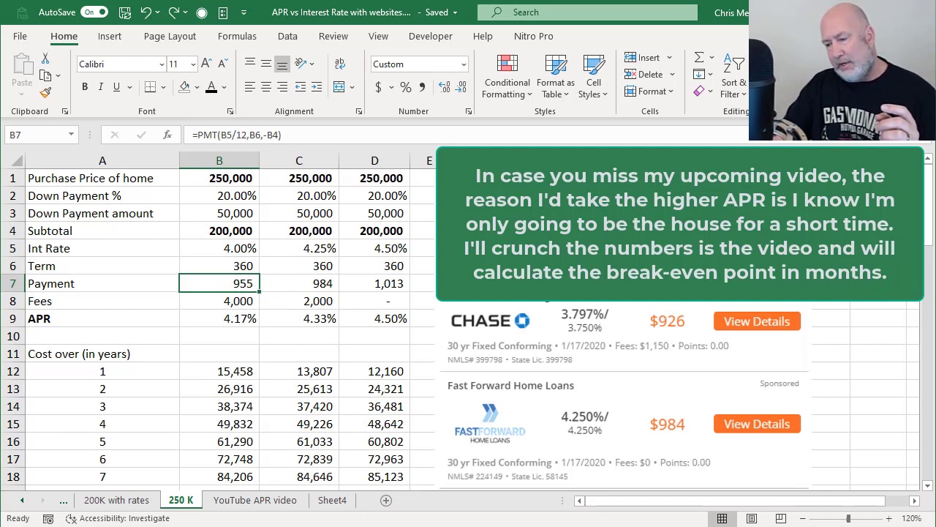
{"action": "left_click", "coordinate": [273, 287]}
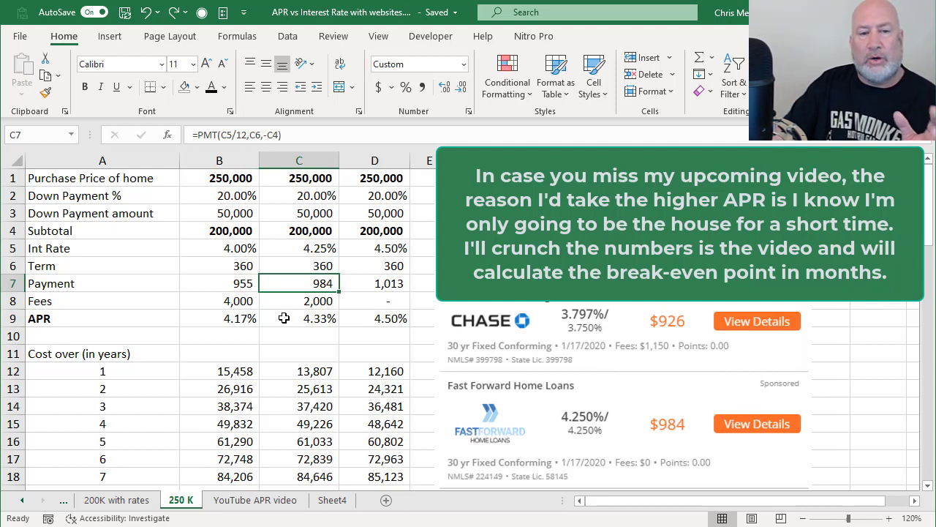
{"action": "left_click", "coordinate": [229, 320]}
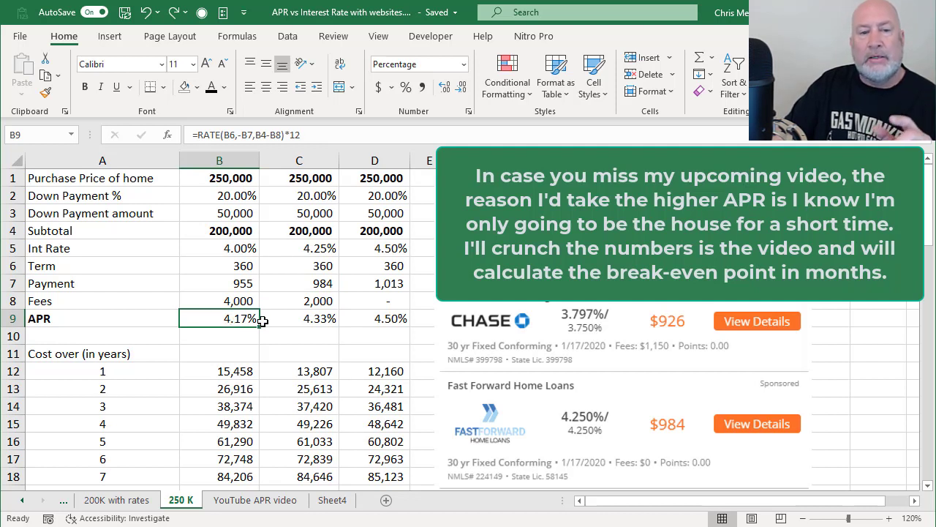
{"action": "left_click", "coordinate": [367, 319]}
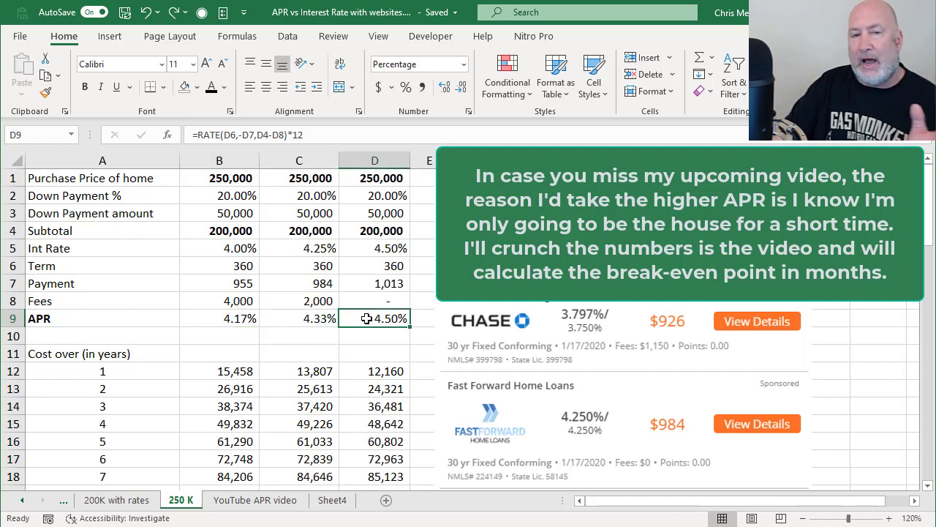